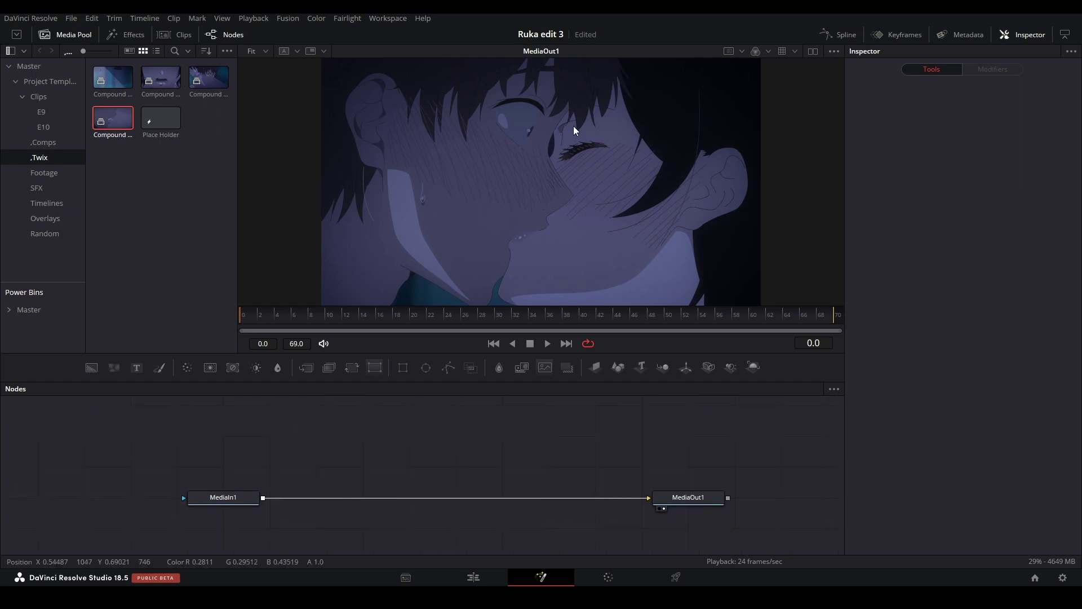
# Step: Frame the boy's eye and add a MatteControl node fed by MediaIn1
pyautogui.moveTo(574, 123); pyautogui.dragTo(520, 201)
pyautogui.scroll(-2, 468, 163)
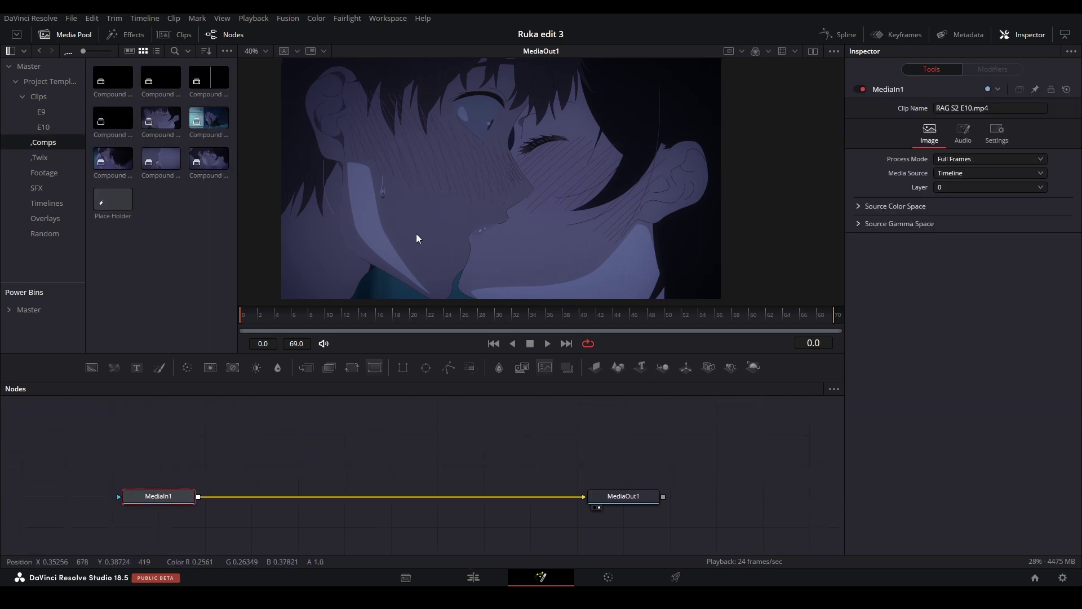
pyautogui.scroll(3, 416, 233)
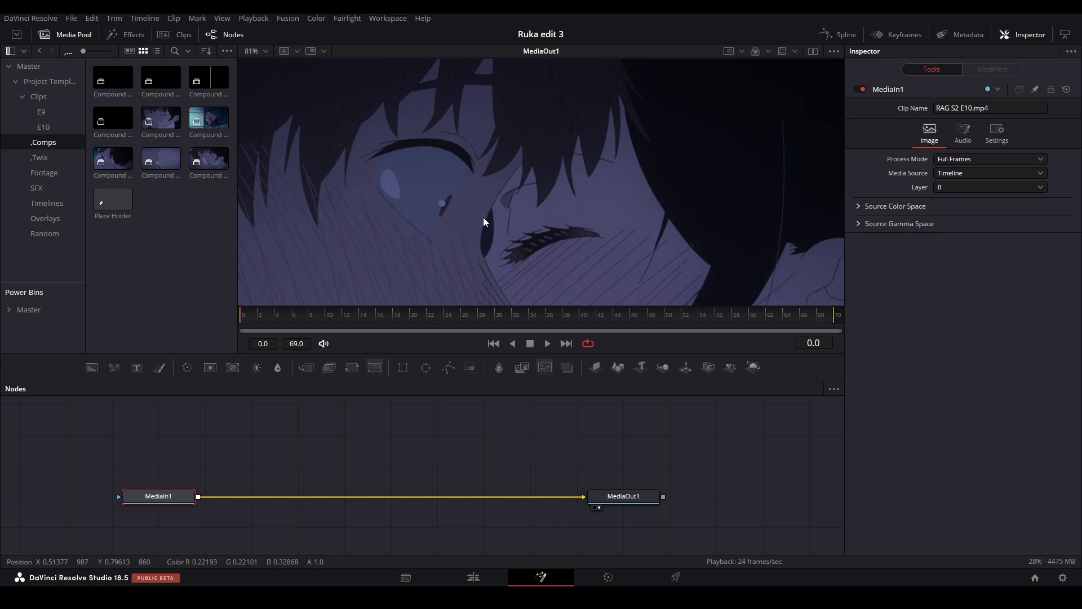
pyautogui.moveTo(484, 221); pyautogui.dragTo(551, 131)
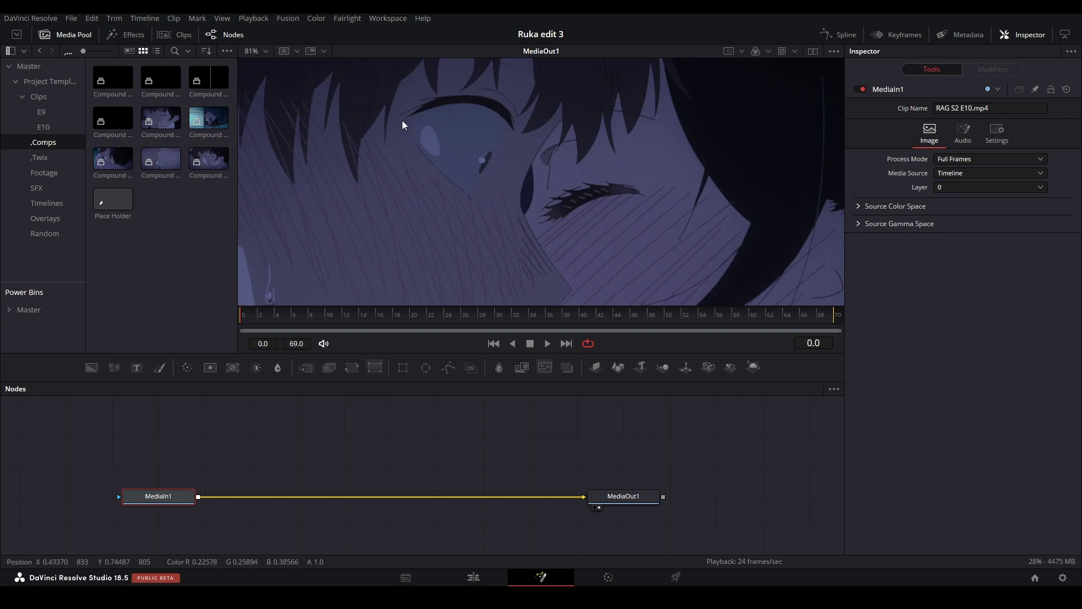
pyautogui.click(239, 453)
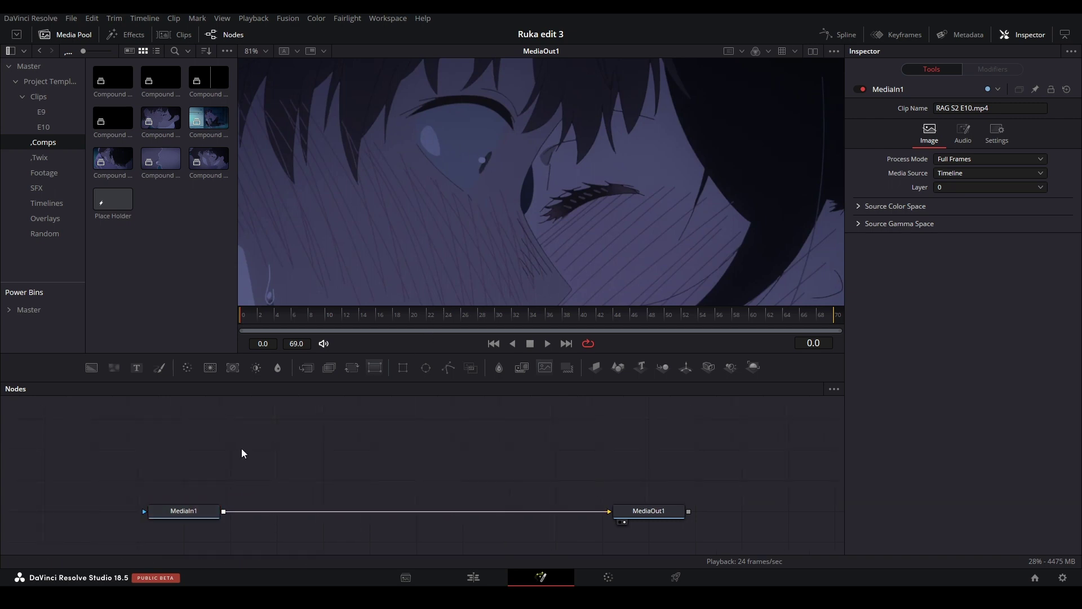
pyautogui.hotkey('shift', 'space')
pyautogui.press('Return')
pyautogui.moveTo(232, 449); pyautogui.dragTo(323, 449)
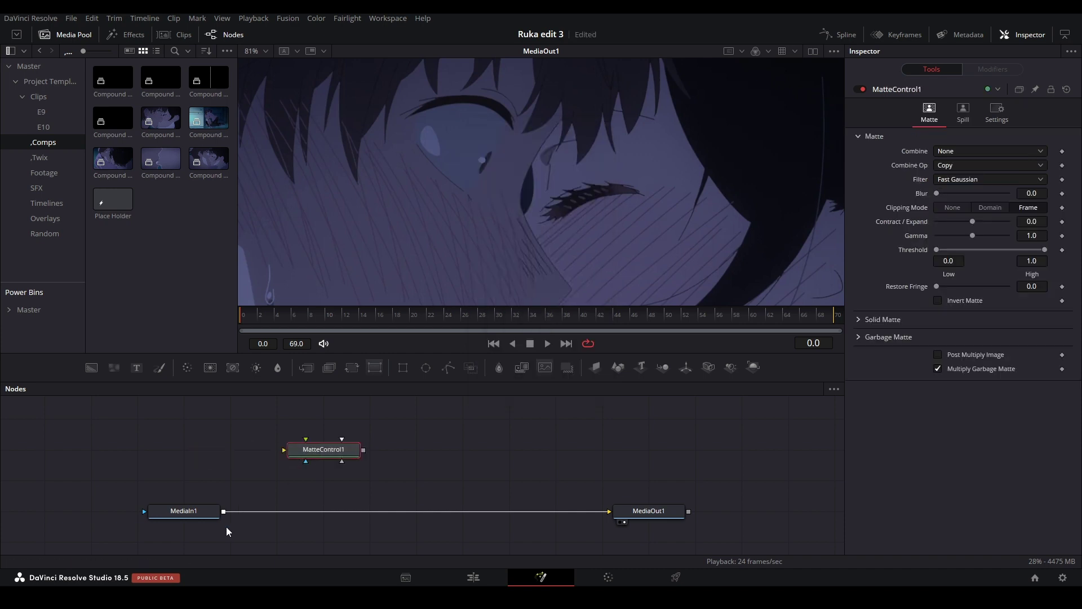
pyautogui.moveTo(223, 512); pyautogui.dragTo(365, 486)
# Step: Add a Polygon node as MatteControl1's Solid Matte, placed above it
pyautogui.click(449, 367)
pyautogui.click(388, 508)
pyautogui.moveTo(314, 460); pyautogui.dragTo(360, 461)
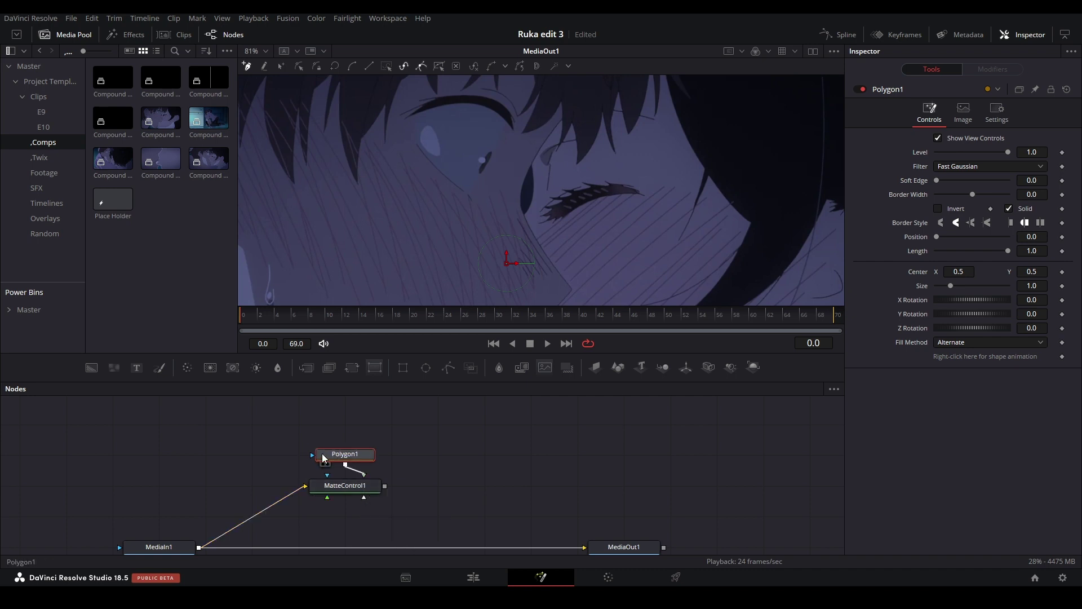
pyautogui.click(358, 461)
pyautogui.scroll(4, 510, 261)
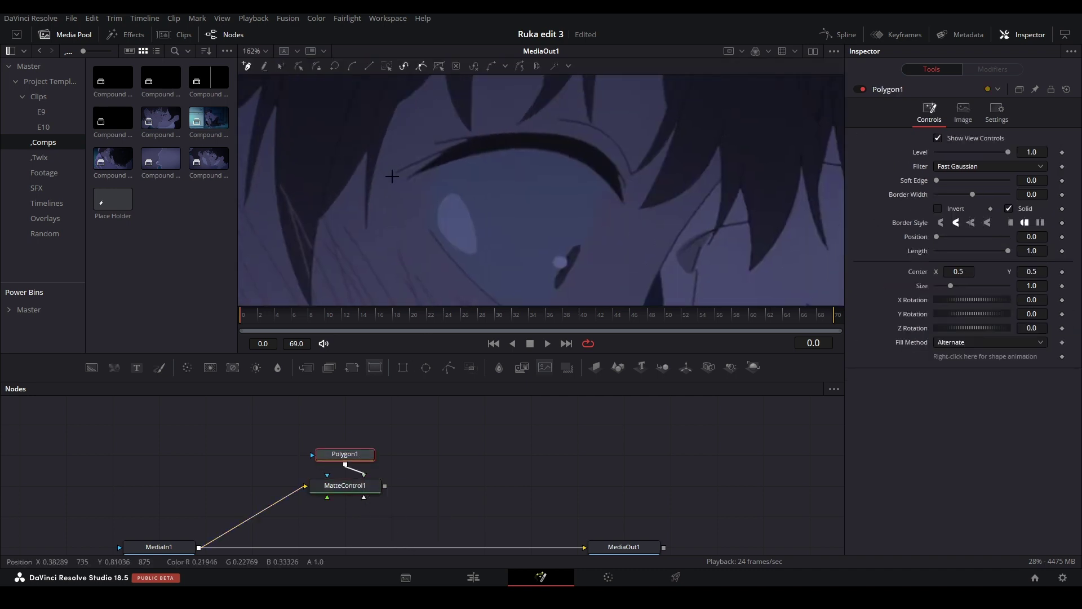
# Step: Trace polygon points along the eyelash's lower edge to its far end
pyautogui.click(364, 222)
pyautogui.click(398, 226)
pyautogui.click(426, 211)
pyautogui.click(484, 205)
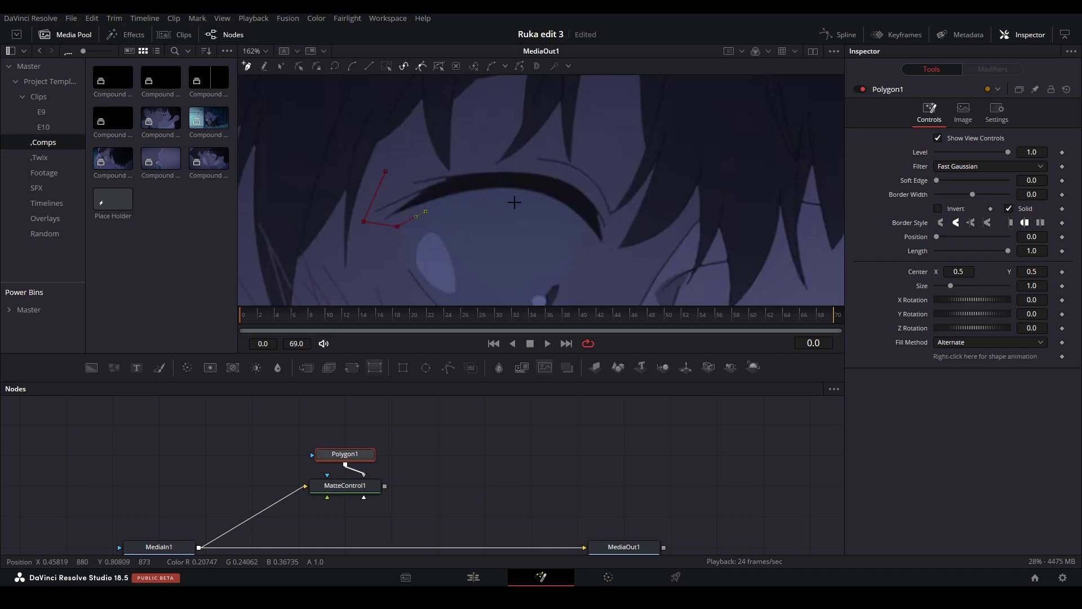
pyautogui.click(514, 202)
# Step: Trace the eyelash's top edge, close the polygon, and view MatteControl1's isolated eyelash
pyautogui.click(595, 241)
pyautogui.click(611, 215)
pyautogui.click(566, 173)
pyautogui.click(474, 174)
pyautogui.click(449, 179)
pyautogui.click(437, 181)
pyautogui.scroll(8, 406, 191)
pyautogui.scroll(-8, 406, 196)
pyautogui.click(511, 249)
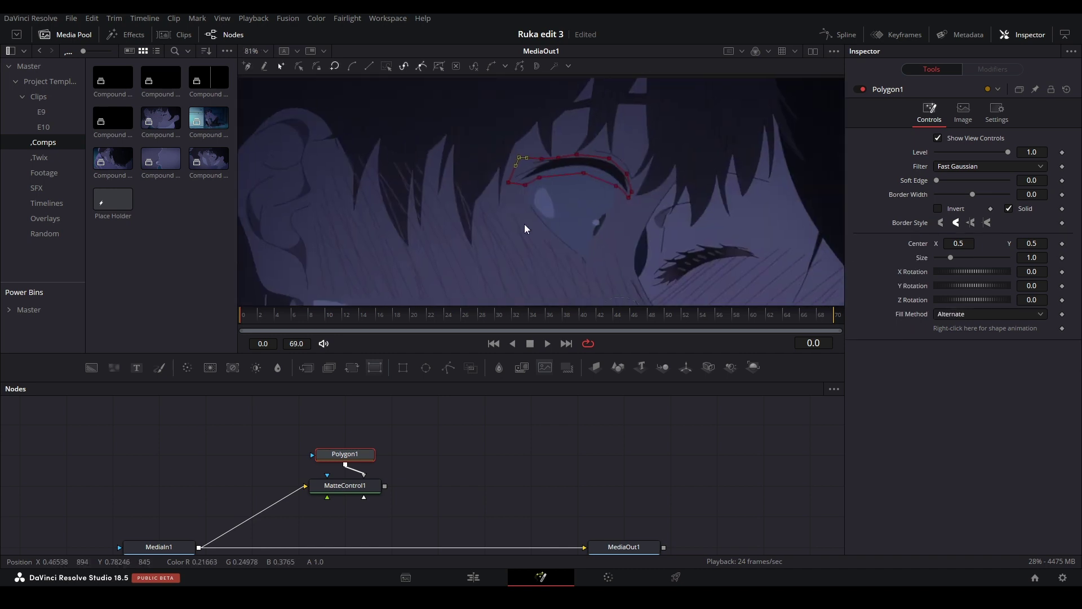
pyautogui.click(347, 495)
pyautogui.press('1')
pyautogui.hotkey('ctrl', 'f')
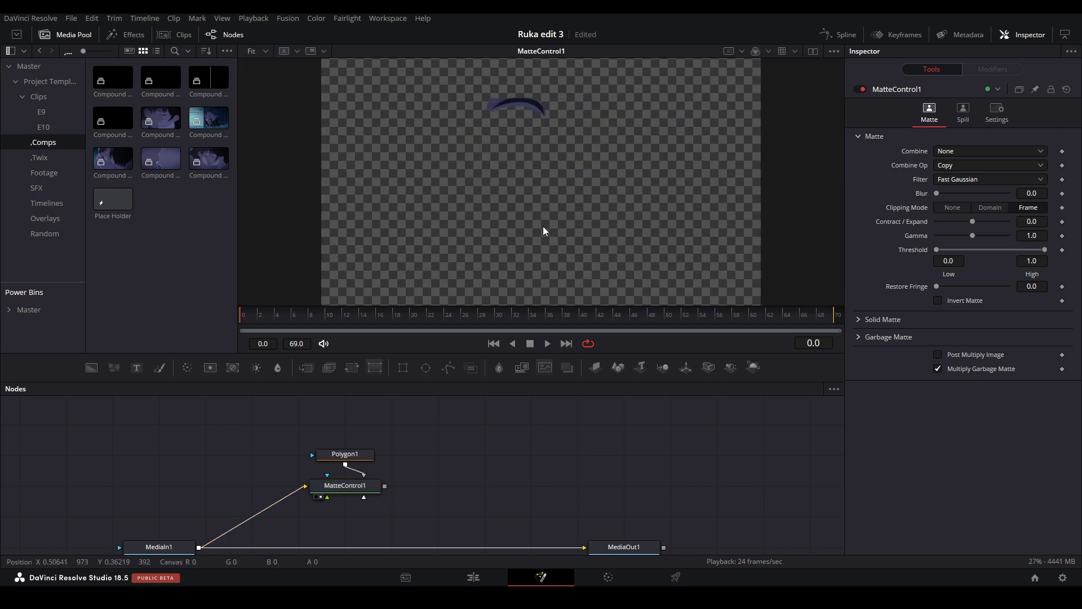
pyautogui.keyDown('ctrl'); pyautogui.click(345, 454); pyautogui.keyUp('ctrl')
pyautogui.moveTo(341, 522); pyautogui.dragTo(387, 432)
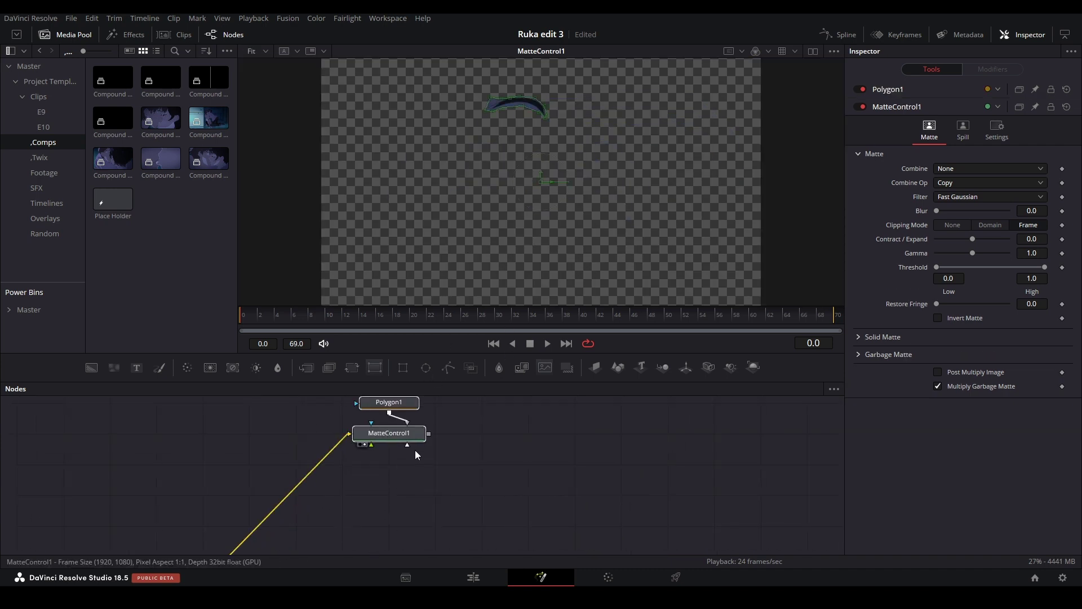
pyautogui.scroll(-2, 417, 485)
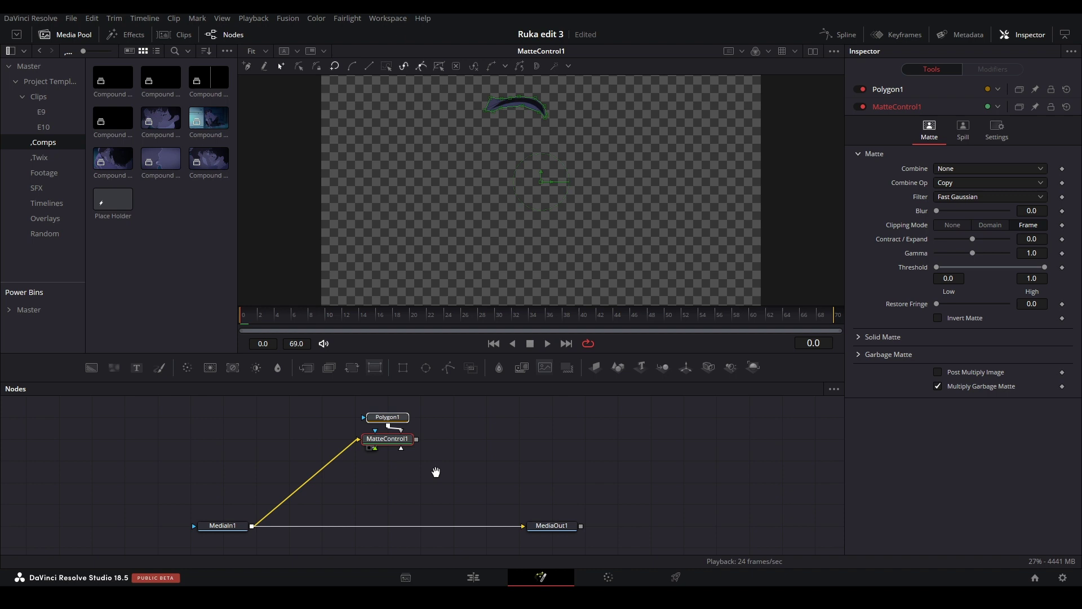
pyautogui.scroll(3, 451, 473)
pyautogui.click(502, 479)
pyautogui.click(389, 466)
pyautogui.scroll(2, 510, 152)
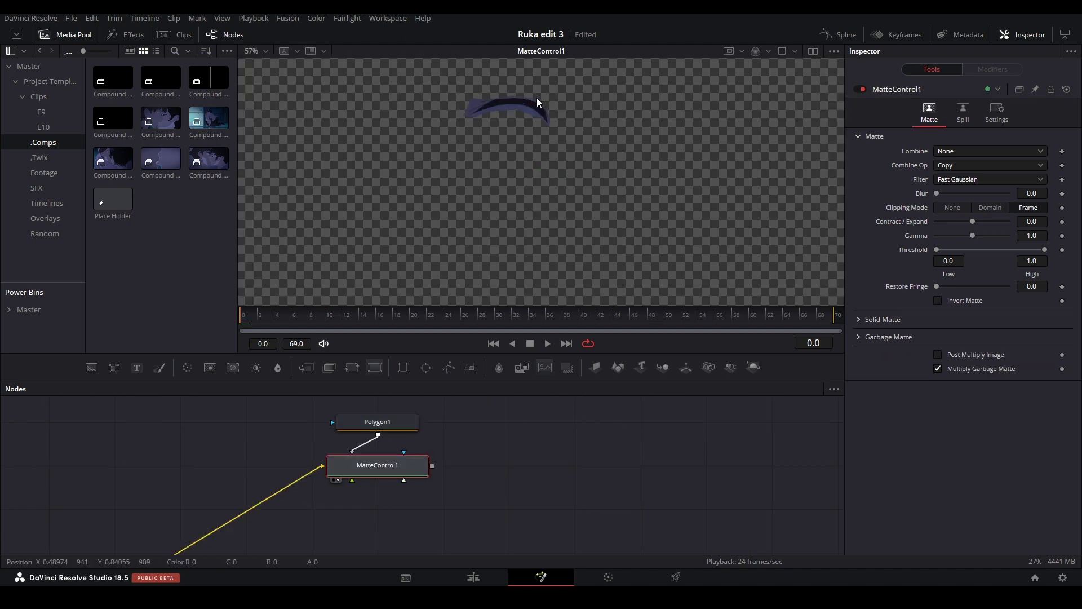
pyautogui.scroll(-3, 509, 153)
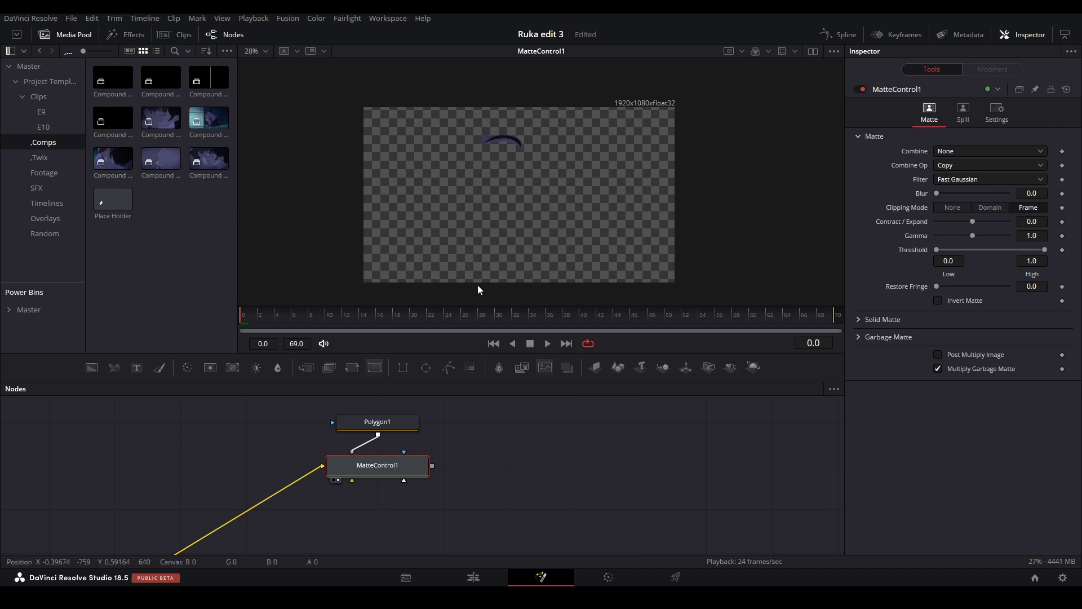
pyautogui.scroll(-1, 446, 482)
pyautogui.scroll(2, 414, 448)
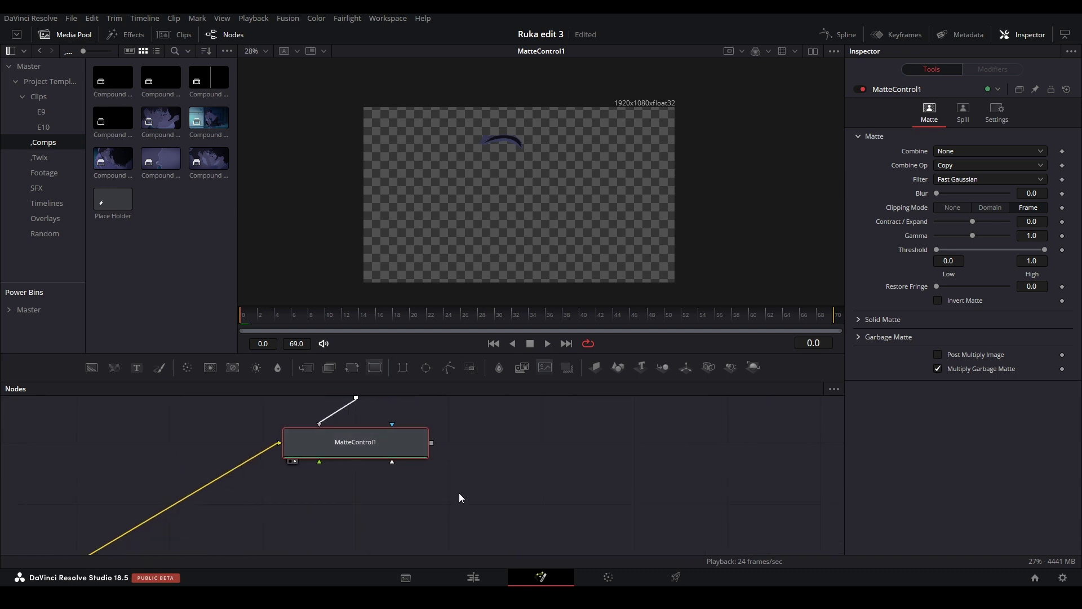
# Step: Insert a Transform1 node after MatteControl1, placed below it
pyautogui.hotkey('ctrl', 't')
pyautogui.scroll(-2, 472, 474)
pyautogui.moveTo(508, 445); pyautogui.dragTo(370, 478)
pyautogui.scroll(-2, 476, 489)
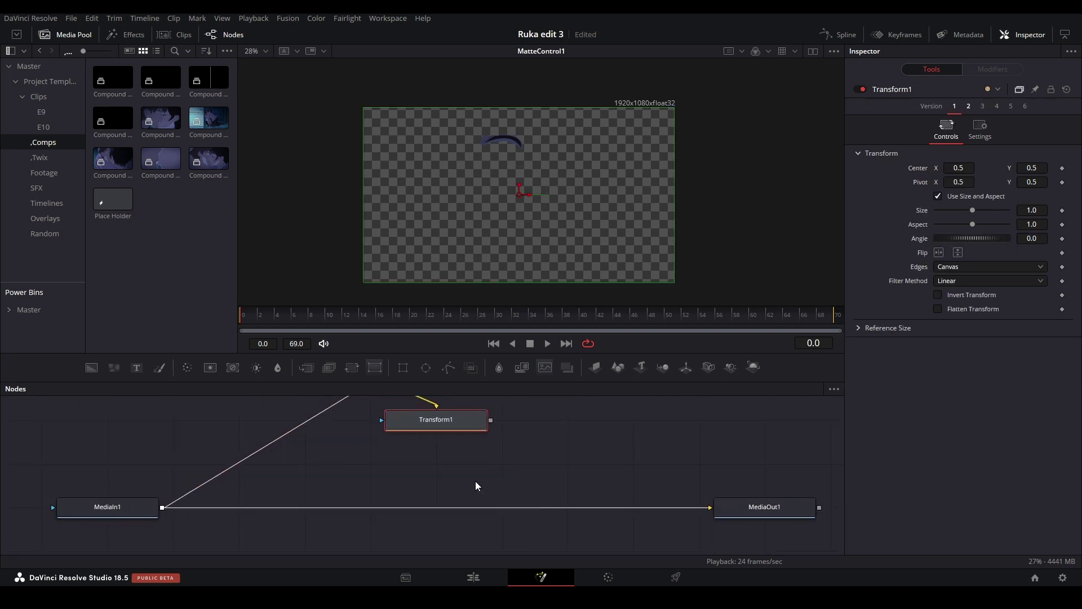
pyautogui.click(483, 477)
# Step: Paste an instanced copy of Transform1 with Invert Transform deinstanced and turned on
pyautogui.hotkey('ctrl', 'shift', 'v')
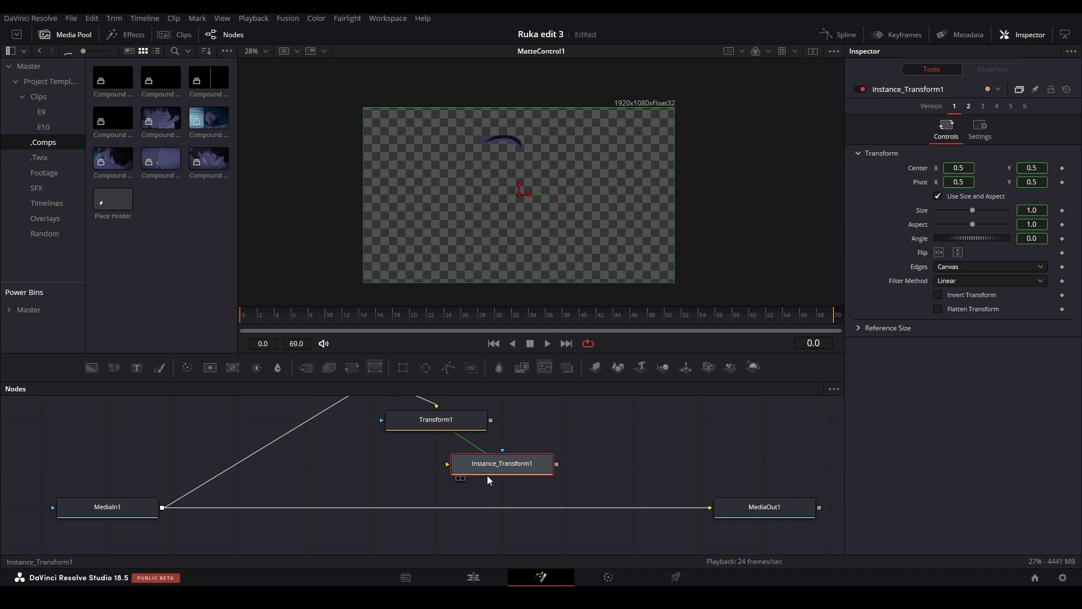
pyautogui.moveTo(487, 476)
pyautogui.mouseDown()
pyautogui.moveTo(386, 489)
pyautogui.moveTo(480, 466)
pyautogui.mouseUp()
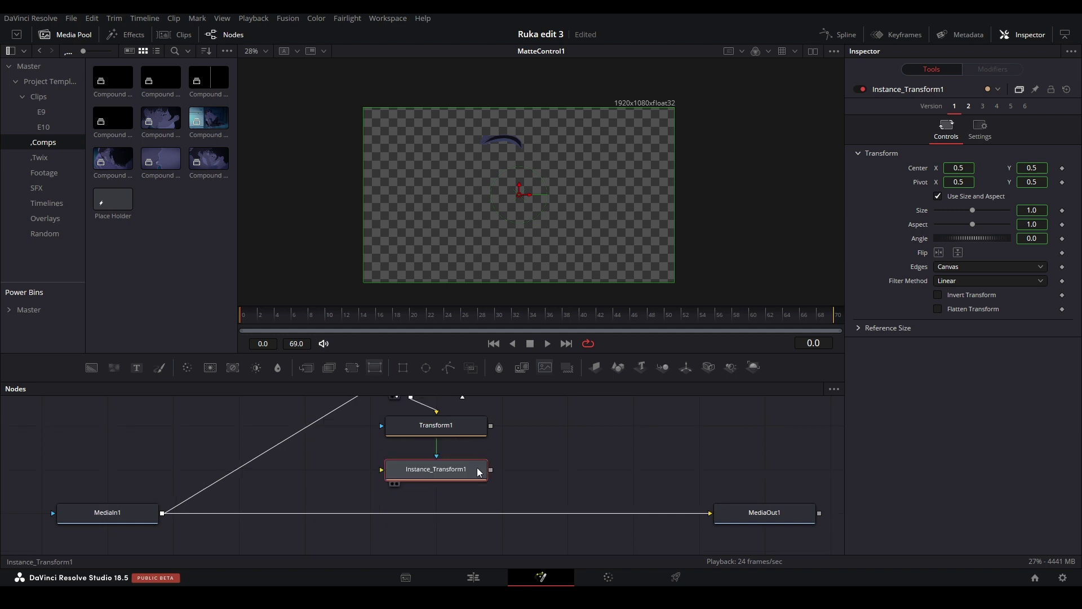
pyautogui.press('1')
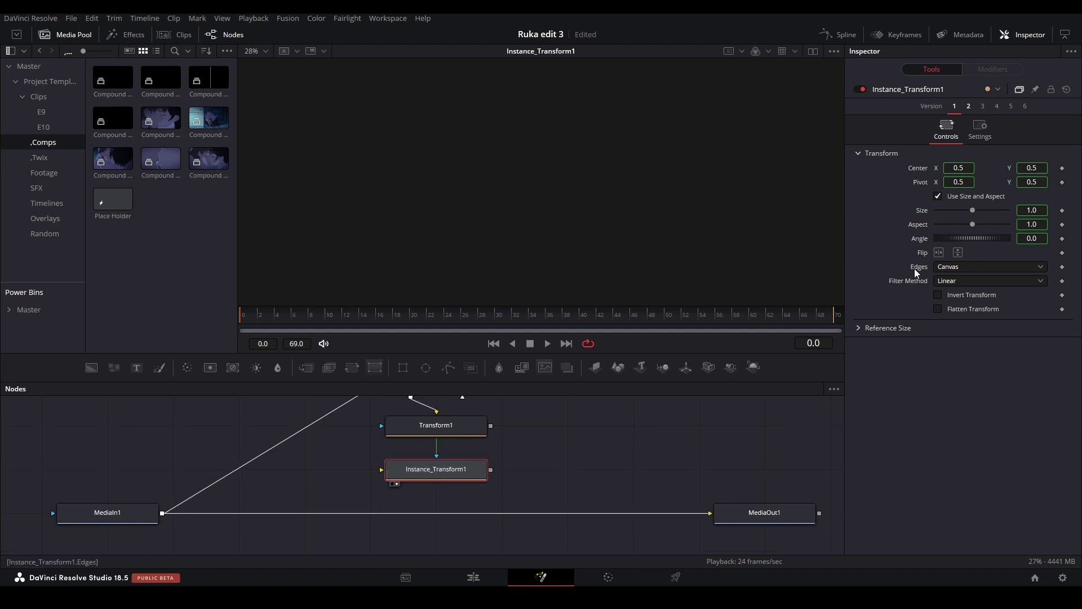
pyautogui.rightClick(968, 294)
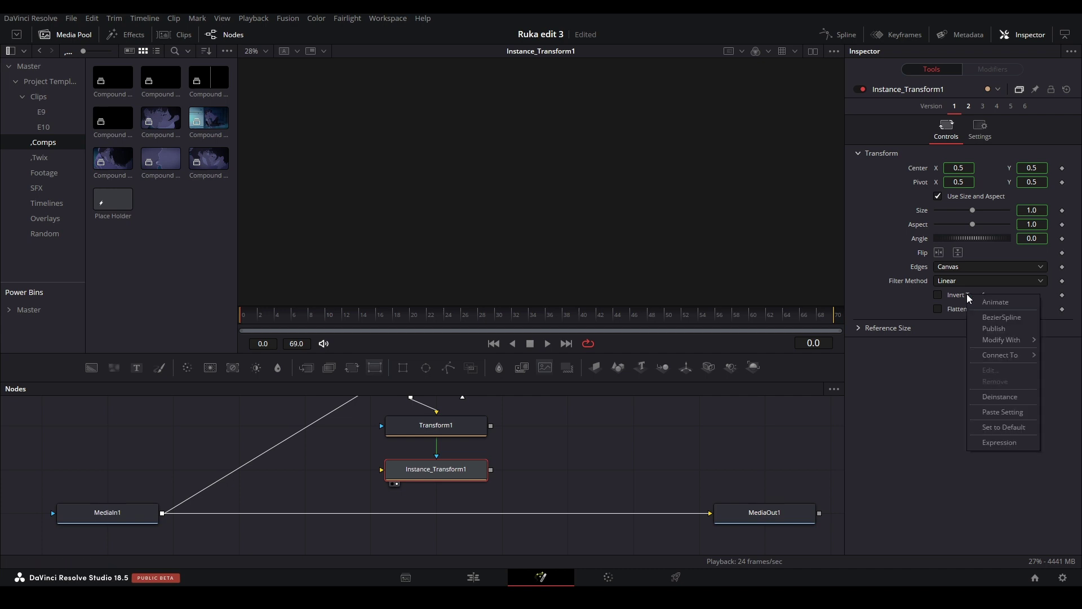
pyautogui.click(1014, 399)
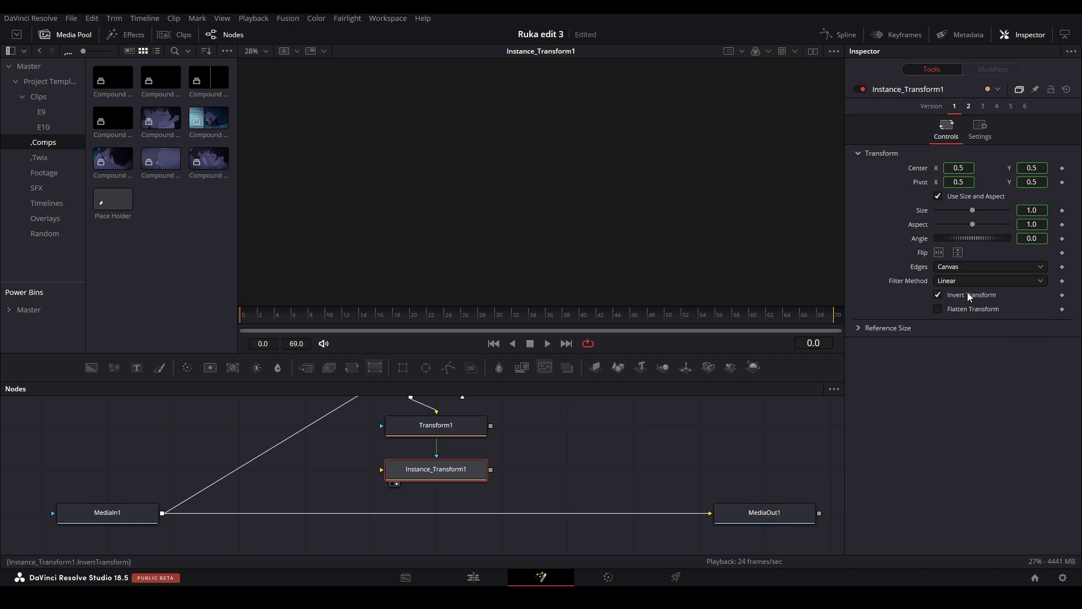
pyautogui.click(937, 294)
# Step: Set Transform1's Center X to about 0.432 and link MatteControl1's output into Transform1
pyautogui.click(475, 425)
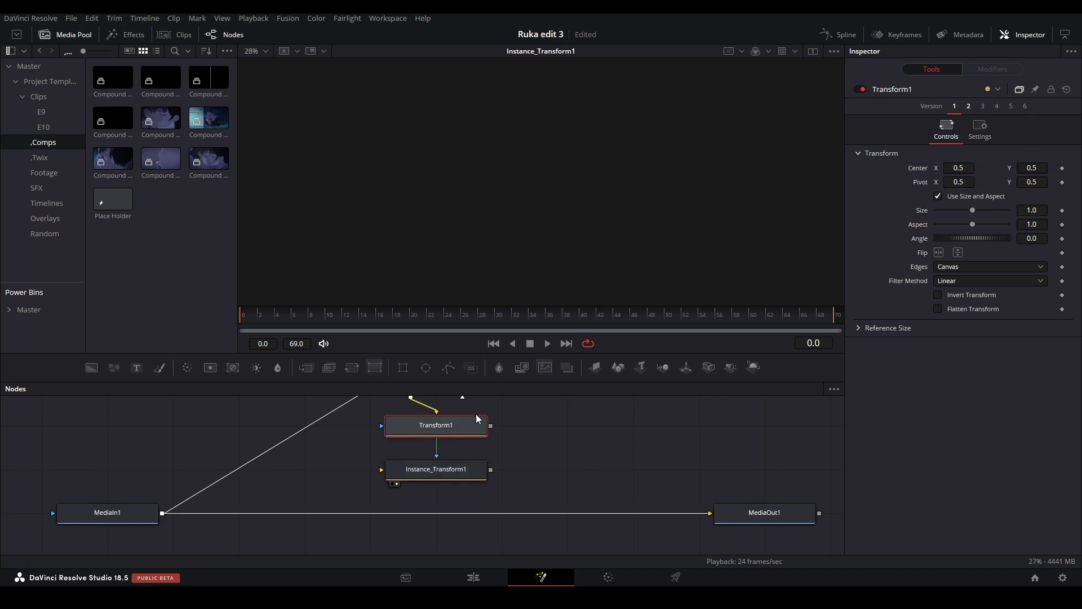
pyautogui.moveTo(959, 168); pyautogui.dragTo(948, 167)
pyautogui.click(402, 469)
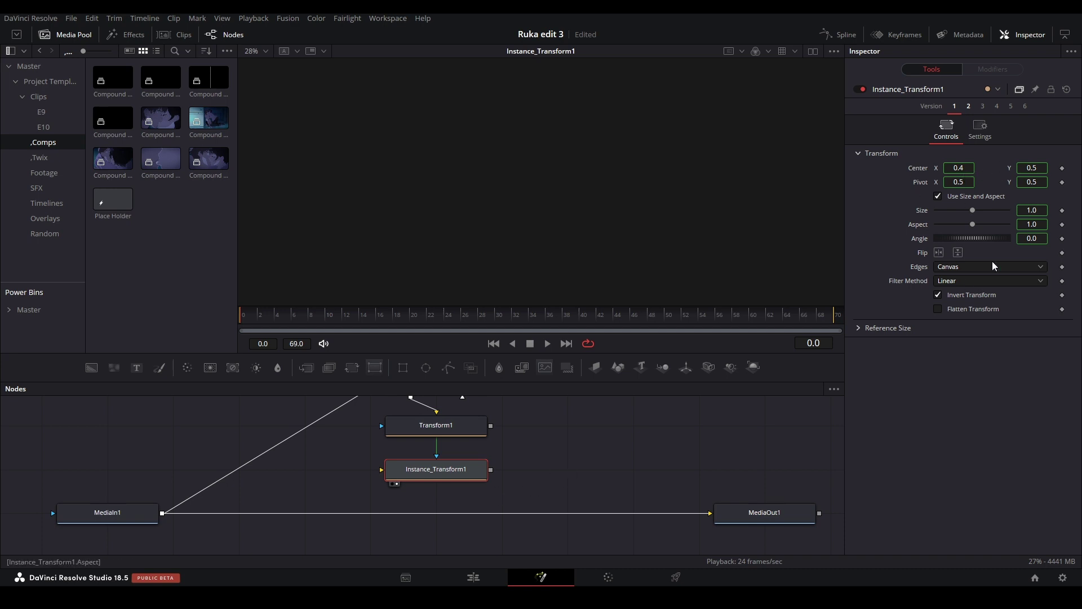
pyautogui.scroll(2, 394, 451)
pyautogui.moveTo(424, 510); pyautogui.dragTo(622, 512)
pyautogui.moveTo(382, 453); pyautogui.dragTo(408, 532)
# Step: Box-select the four eyelash nodes and drag Instance_Transform1 lower beneath Transform1
pyautogui.click(401, 483)
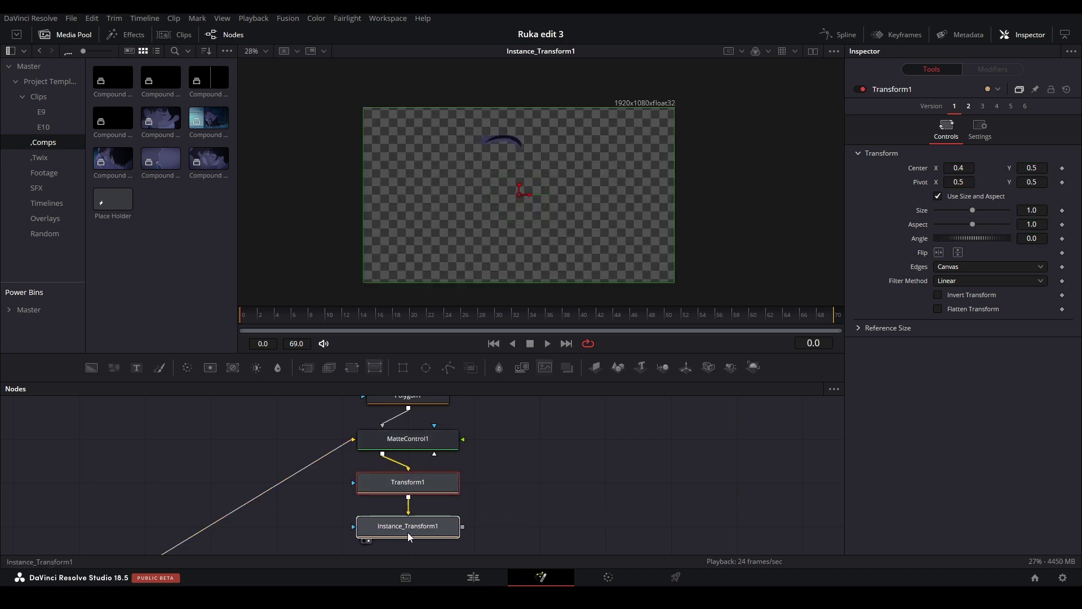
pyautogui.click(411, 479)
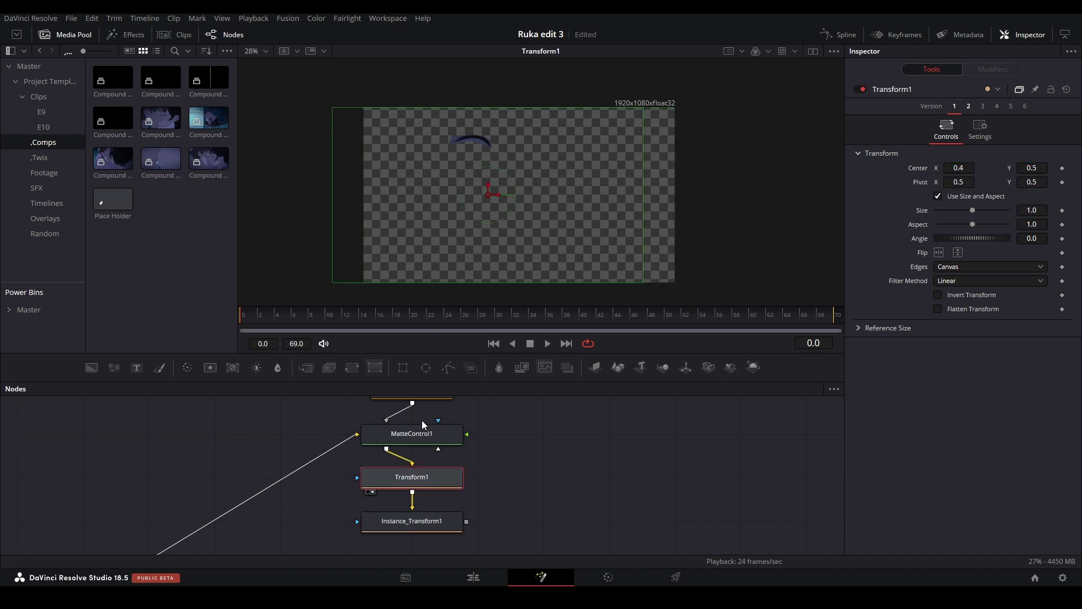
pyautogui.click(434, 433)
pyautogui.click(409, 524)
pyautogui.scroll(-3, 468, 496)
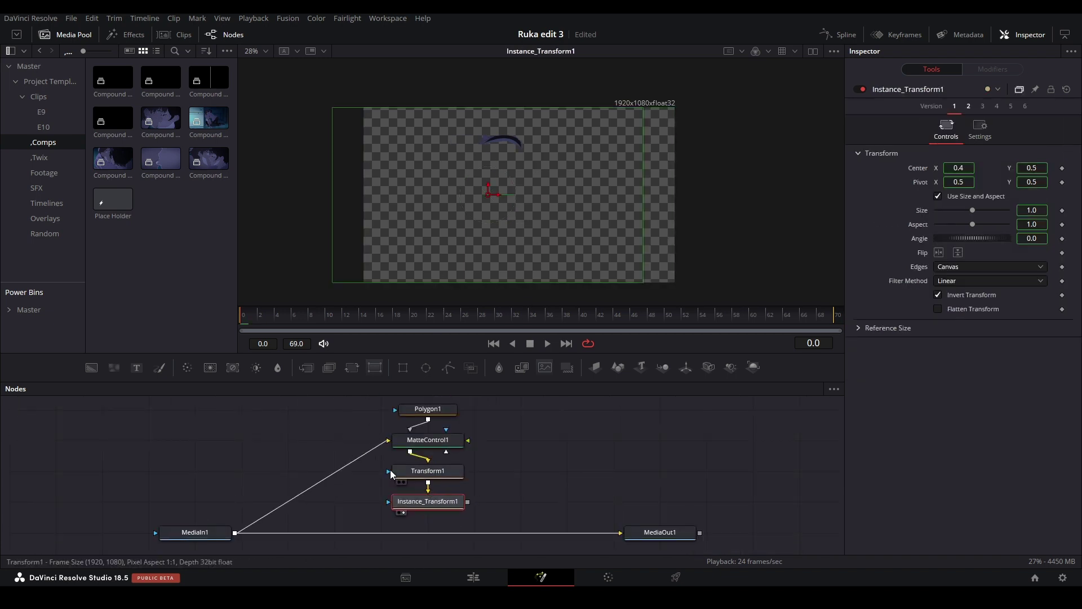
pyautogui.moveTo(337, 404); pyautogui.dragTo(445, 524)
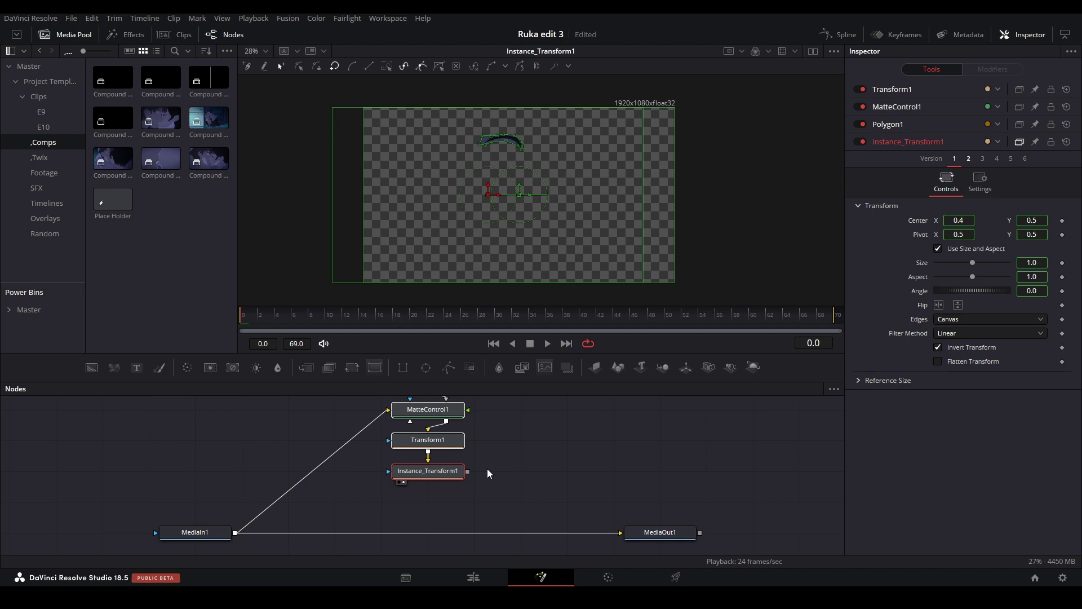
pyautogui.moveTo(438, 458); pyautogui.dragTo(440, 489)
pyautogui.click(457, 428)
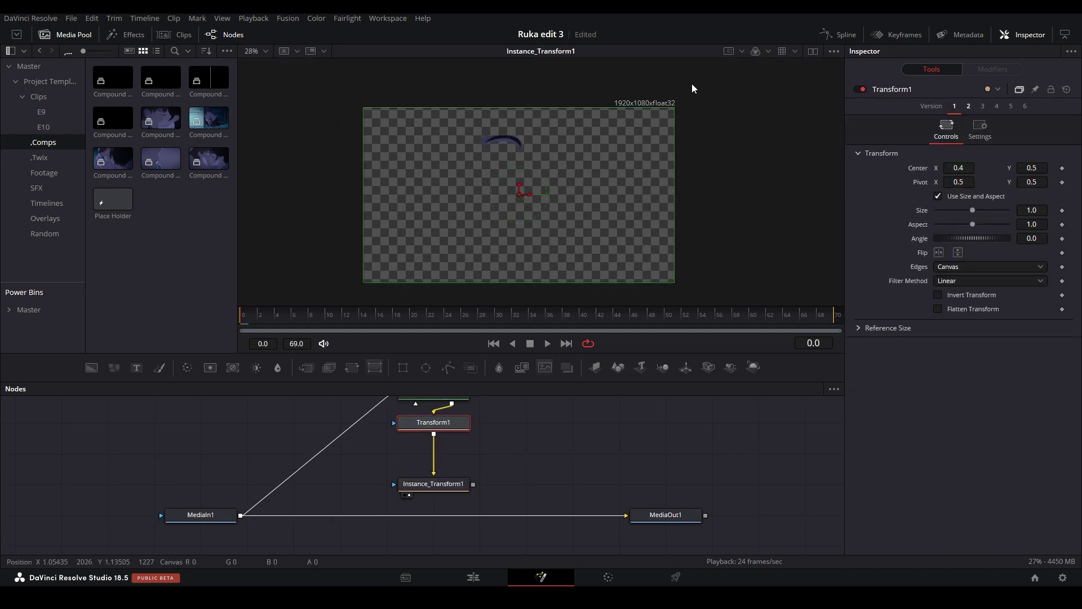
# Step: Set Transform1's Size to 2.185 and reposition the enlarged eyelash
pyautogui.doubleClick(1032, 210)
pyautogui.write('2.185')
pyautogui.press('Return')
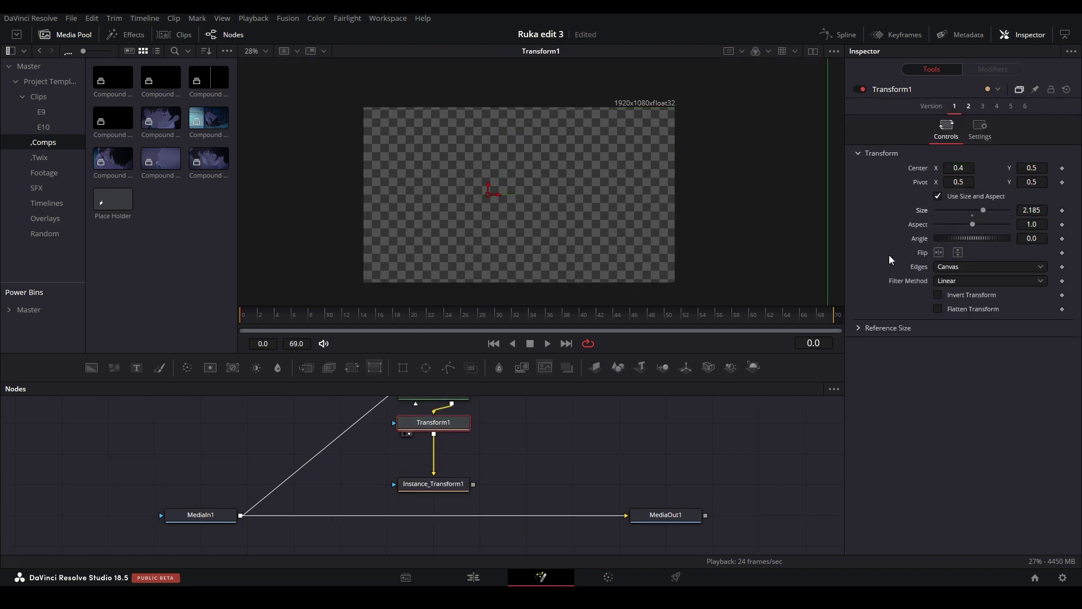
pyautogui.scroll(-1, 582, 172)
pyautogui.moveTo(573, 138); pyautogui.dragTo(609, 200)
# Step: Enlarge Transform1 to 2.978, then drag to Size 3.802 at Center 0.682608/-0.64743
pyautogui.doubleClick(1031, 210)
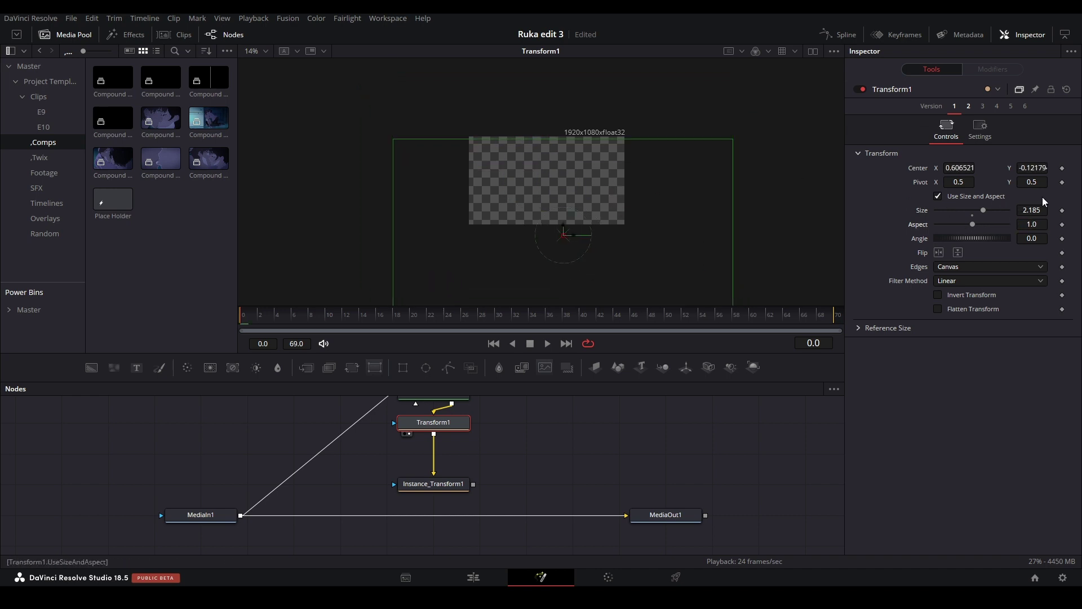
pyautogui.write('2.978')
pyautogui.press('Return')
pyautogui.moveTo(564, 231); pyautogui.dragTo(579, 278)
pyautogui.scroll(1, 579, 278)
pyautogui.click(440, 482)
pyautogui.press('1')
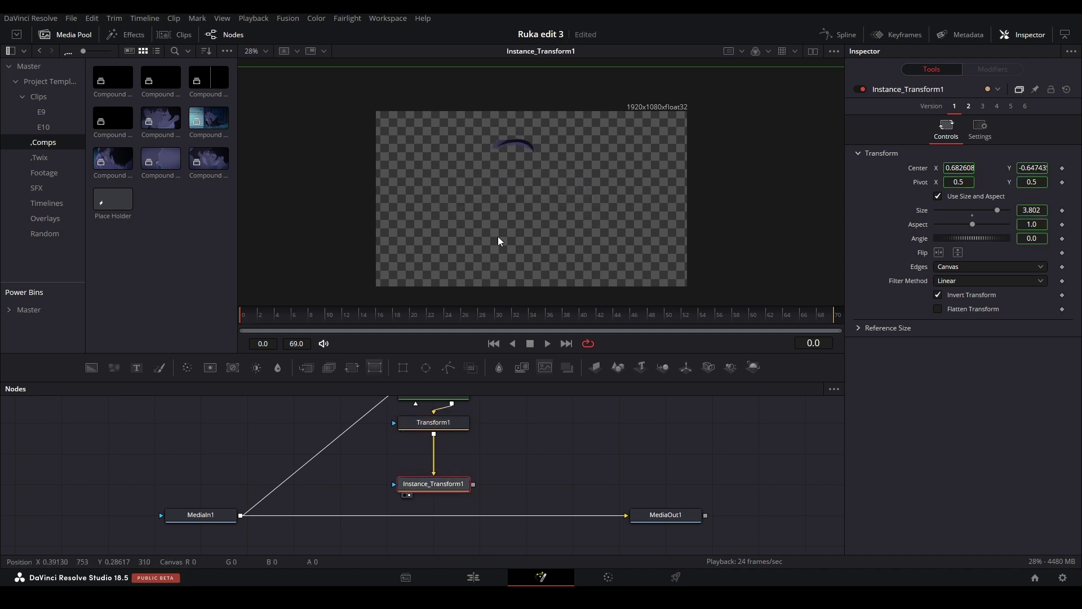
pyautogui.click(447, 423)
pyautogui.press('1')
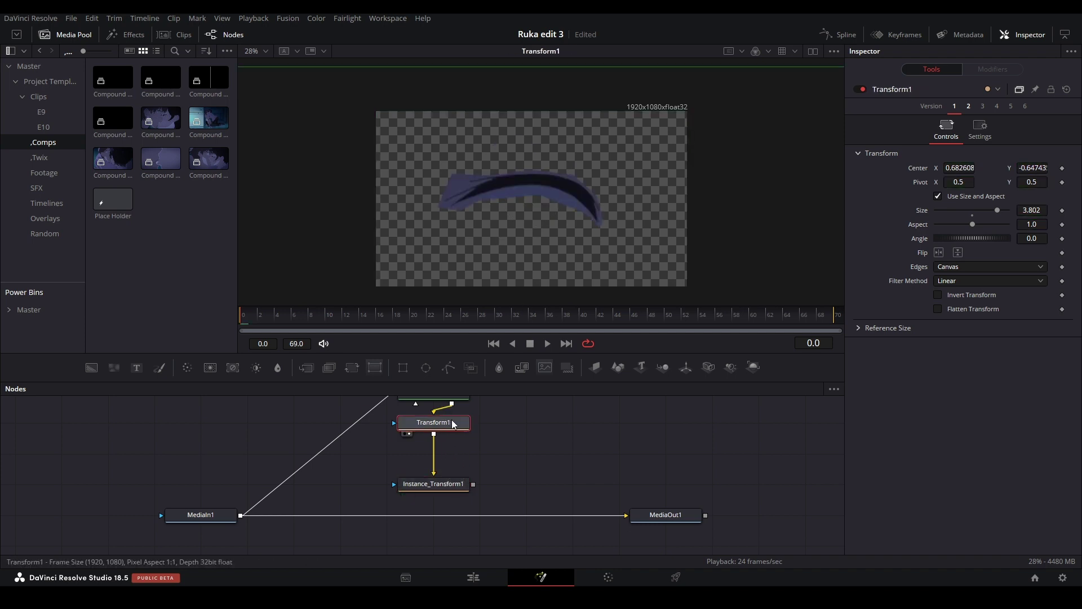
pyautogui.hotkey('shift', 'space')
# Step: Add a Grid Warp node after Transform1 and check it against Instance_Transform1's output
pyautogui.write('grid')
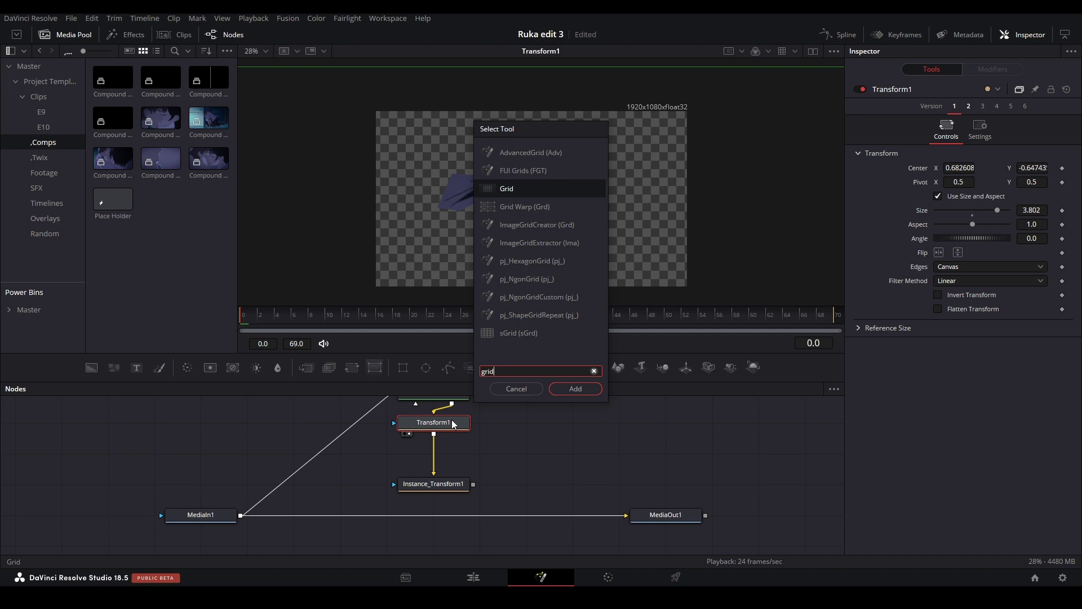
pyautogui.press('Down')
pyautogui.press('Return')
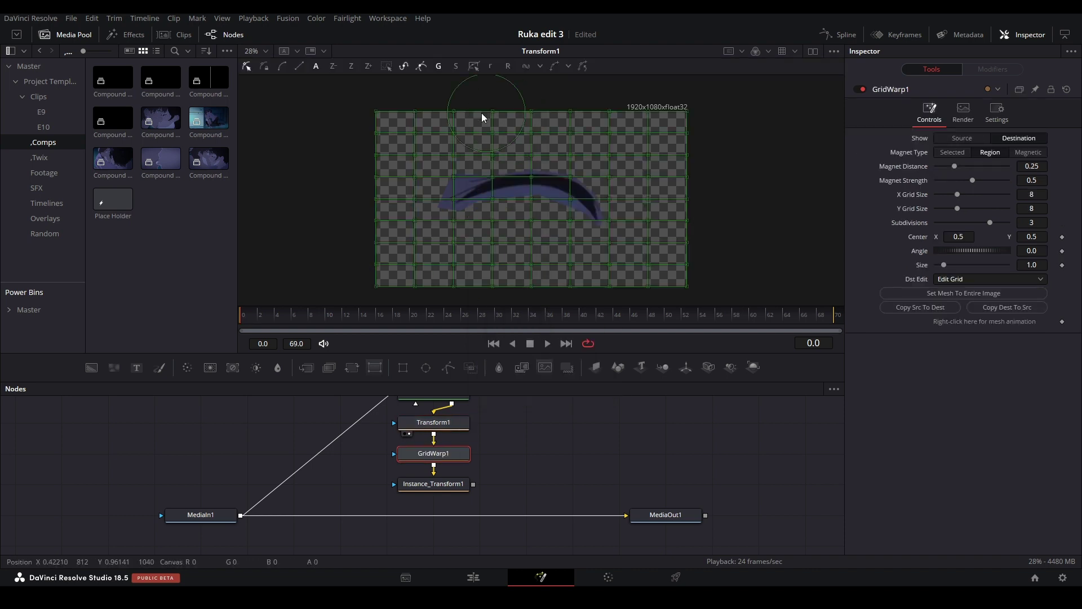
pyautogui.click(429, 487)
pyautogui.press('1')
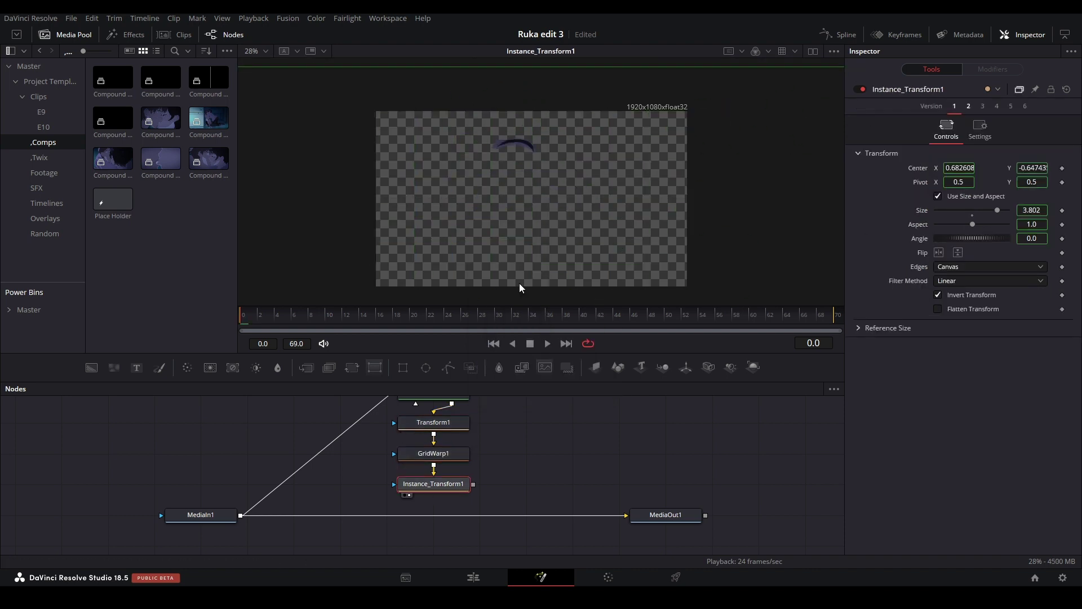
pyautogui.scroll(-1, 520, 285)
pyautogui.click(448, 458)
pyautogui.scroll(3, 524, 148)
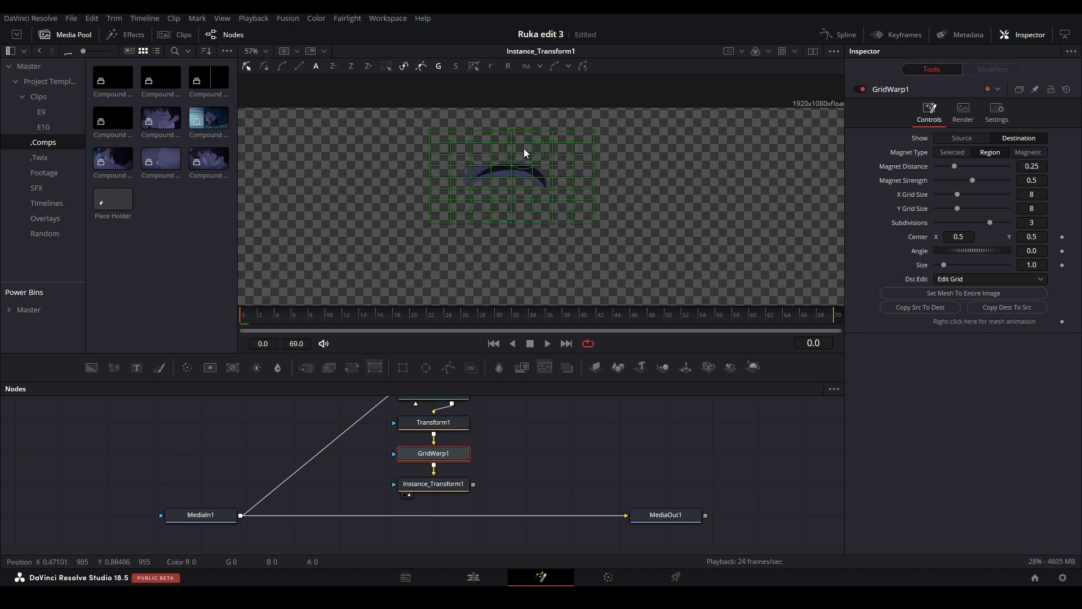
pyautogui.click(467, 485)
# Step: Add a Merge1 node dropped onto the MediaIn1–MediaOut1 connection
pyautogui.scroll(-2, 339, 505)
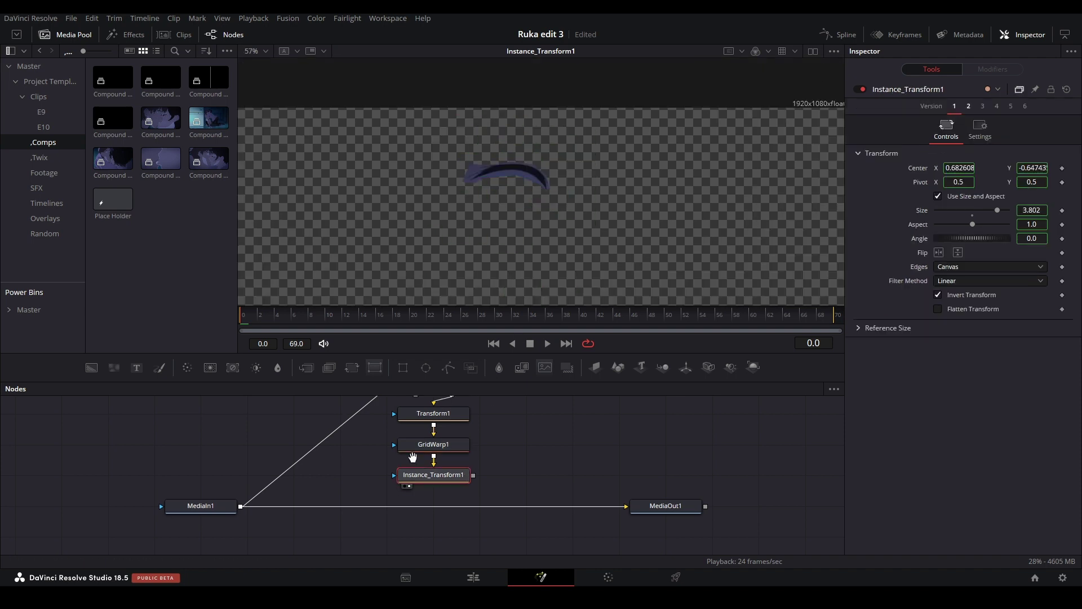
pyautogui.scroll(2, 522, 411)
pyautogui.hotkey('ctrl', 'f')
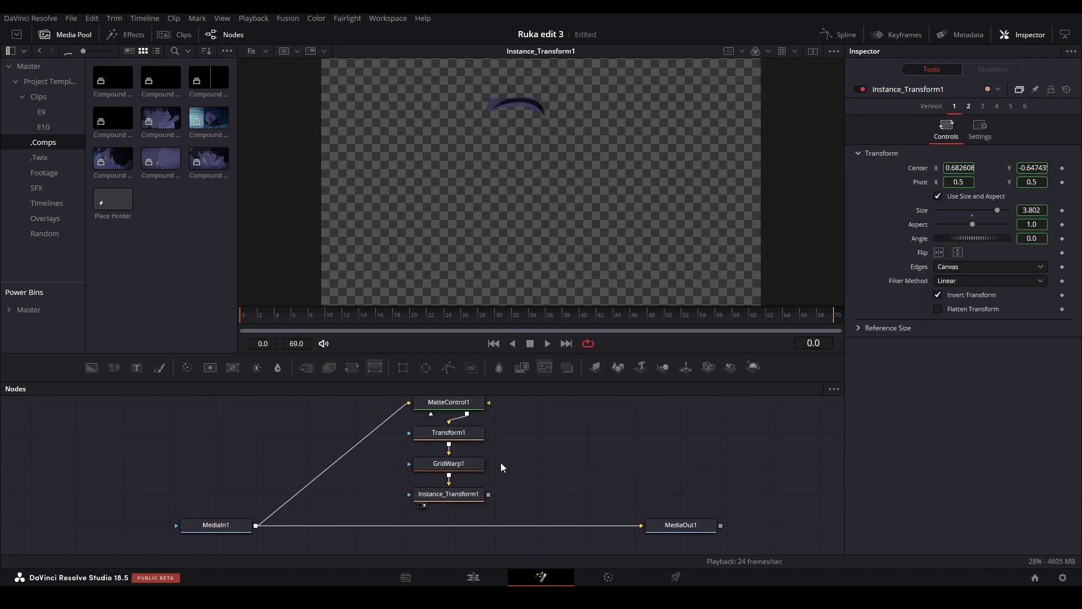
pyautogui.click(471, 459)
pyautogui.scroll(-2, 425, 509)
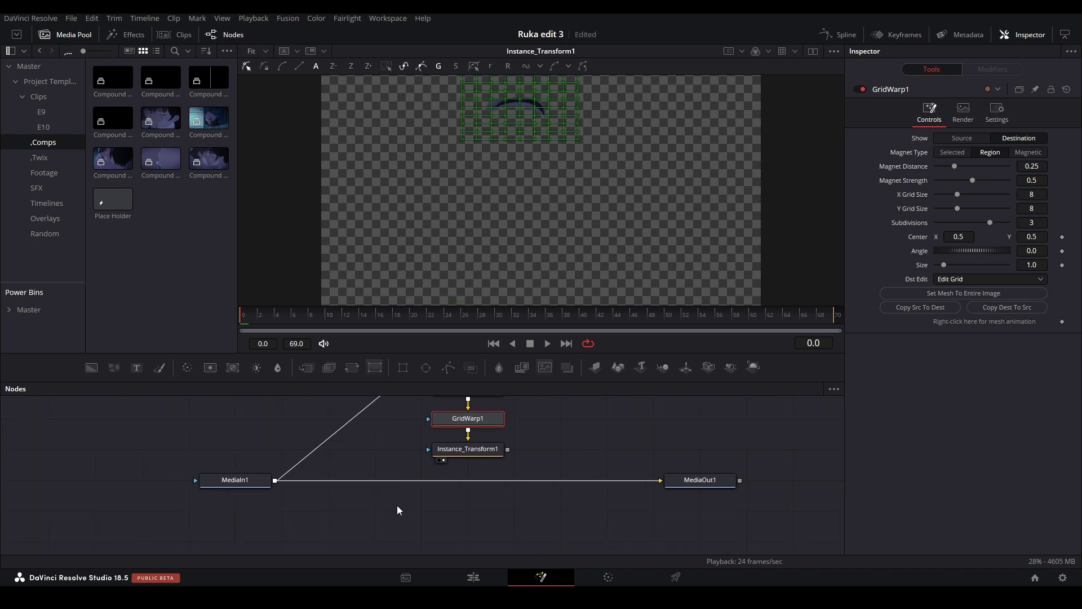
pyautogui.hotkey('ctrl', 'v')
pyautogui.moveTo(407, 513); pyautogui.dragTo(468, 474)
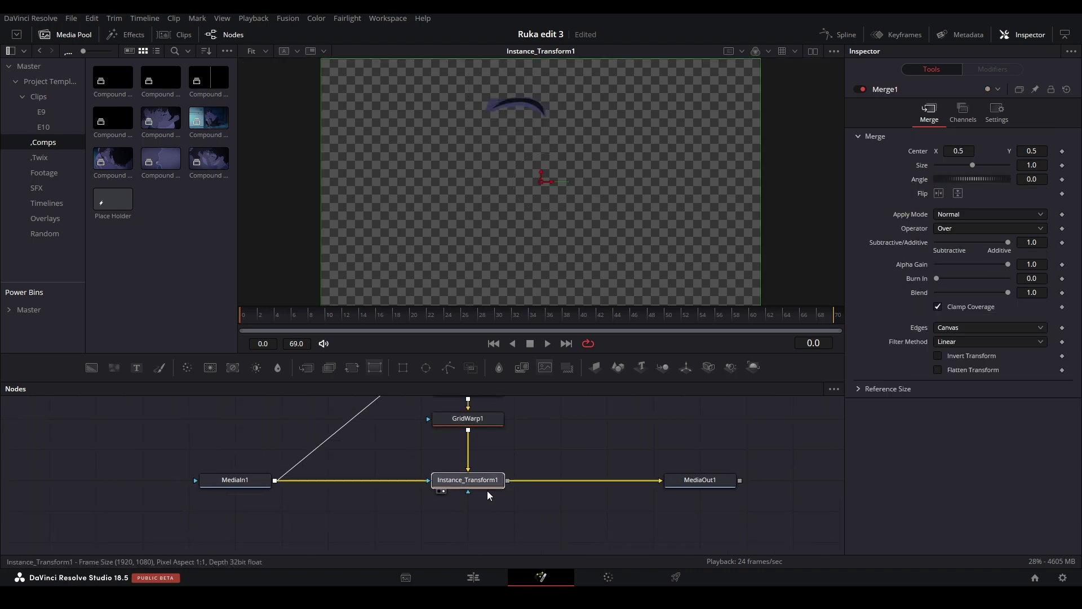
# Step: Connect the eyelash copy to Merge1's foreground and set GridWarp1's grid size to 3
pyautogui.press('1')
pyautogui.scroll(2, 502, 435)
pyautogui.click(463, 462)
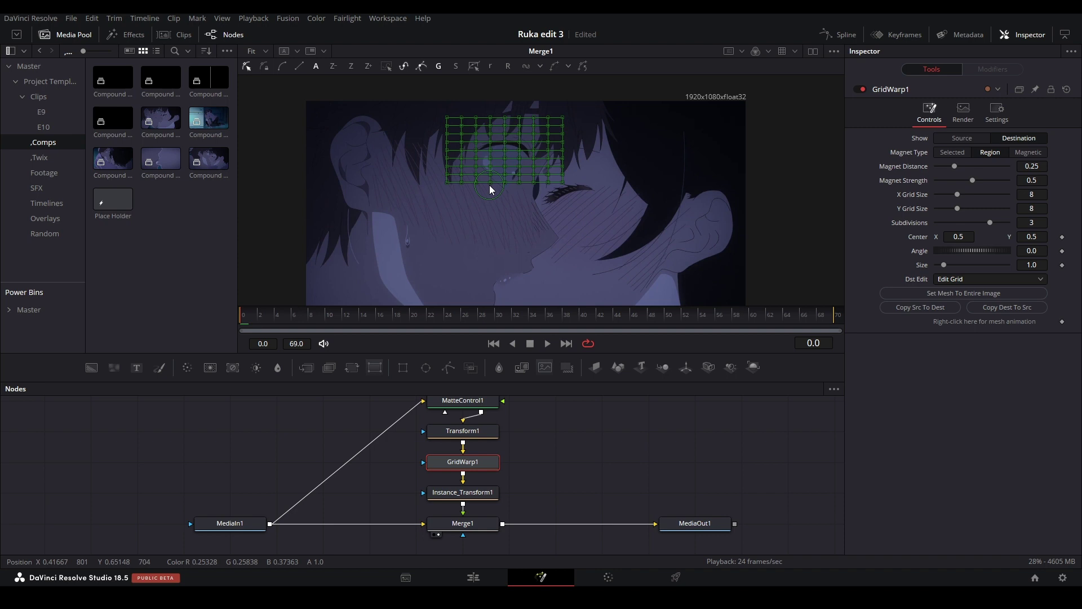
pyautogui.scroll(3, 553, 144)
pyautogui.doubleClick(1032, 194)
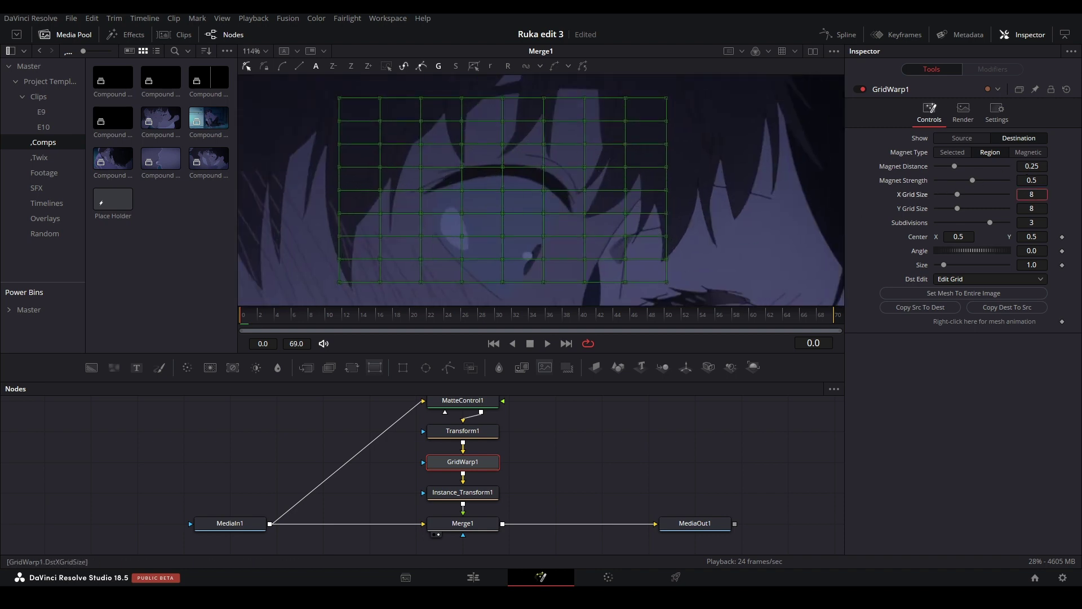
pyautogui.write('3')
pyautogui.press('Return')
# Step: Drag a warp grid point to curve the eyelash, then move the node stack up
pyautogui.scroll(-5, 1036, 208)
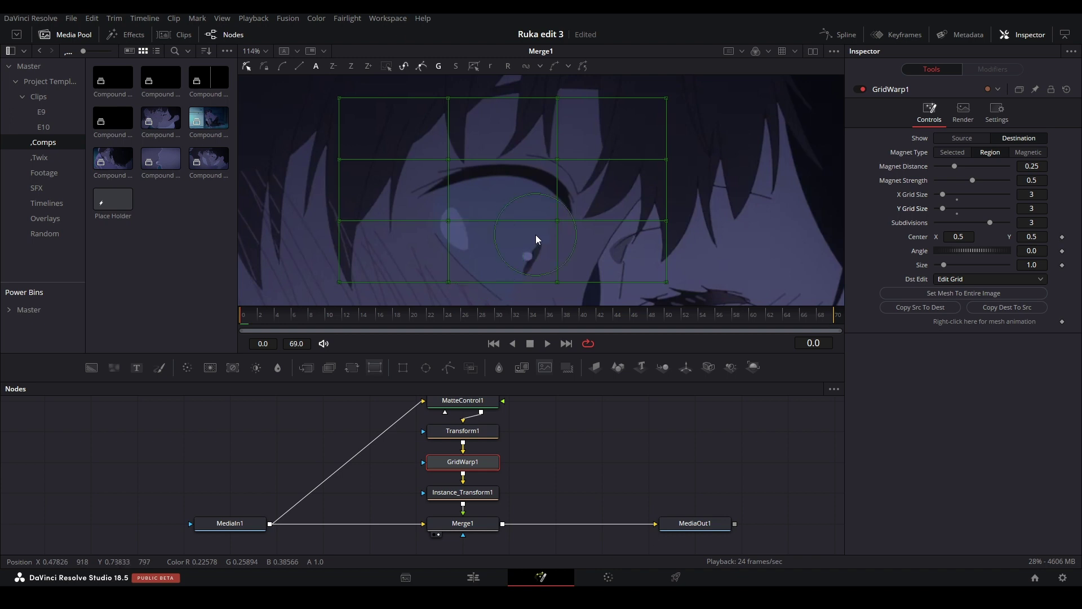
pyautogui.scroll(-2, 539, 191)
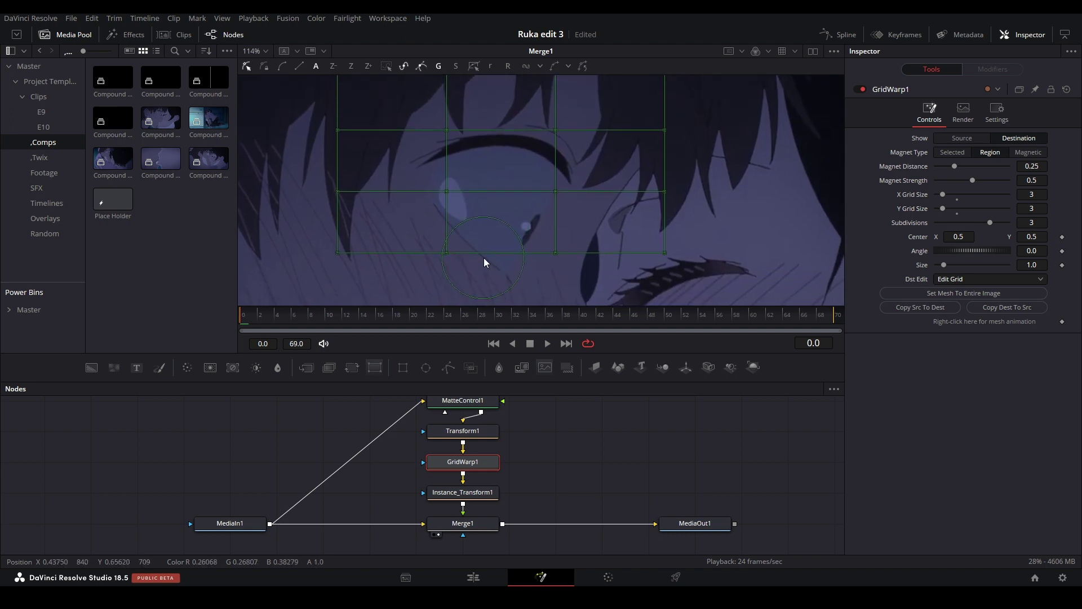
pyautogui.moveTo(464, 235)
pyautogui.mouseDown()
pyautogui.moveTo(546, 206)
pyautogui.moveTo(541, 237)
pyautogui.moveTo(431, 212)
pyautogui.moveTo(539, 171)
pyautogui.moveTo(595, 186)
pyautogui.moveTo(550, 209)
pyautogui.moveTo(546, 229)
pyautogui.moveTo(441, 218)
pyautogui.moveTo(437, 227)
pyautogui.moveTo(524, 201)
pyautogui.moveTo(541, 224)
pyautogui.mouseUp()
pyautogui.moveTo(530, 512); pyautogui.dragTo(313, 398)
pyautogui.moveTo(484, 485); pyautogui.dragTo(484, 454)
# Step: Add Transform1_1 after Instance_Transform1 with Center 0.462204/0.462088 and Angle -10.4
pyautogui.click(483, 455)
pyautogui.hotkey('ctrl', 'v')
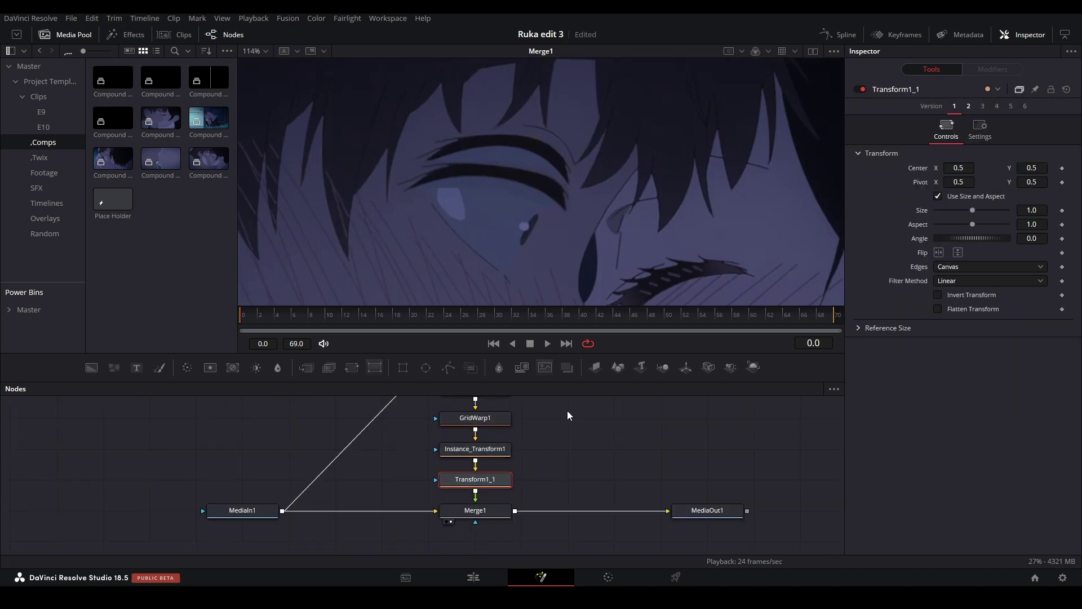
pyautogui.moveTo(1032, 168); pyautogui.dragTo(1028, 167)
pyautogui.moveTo(1032, 238); pyautogui.dragTo(1007, 238)
pyautogui.moveTo(737, 234); pyautogui.dragTo(694, 229)
pyautogui.scroll(-2, 693, 228)
pyautogui.click(573, 449)
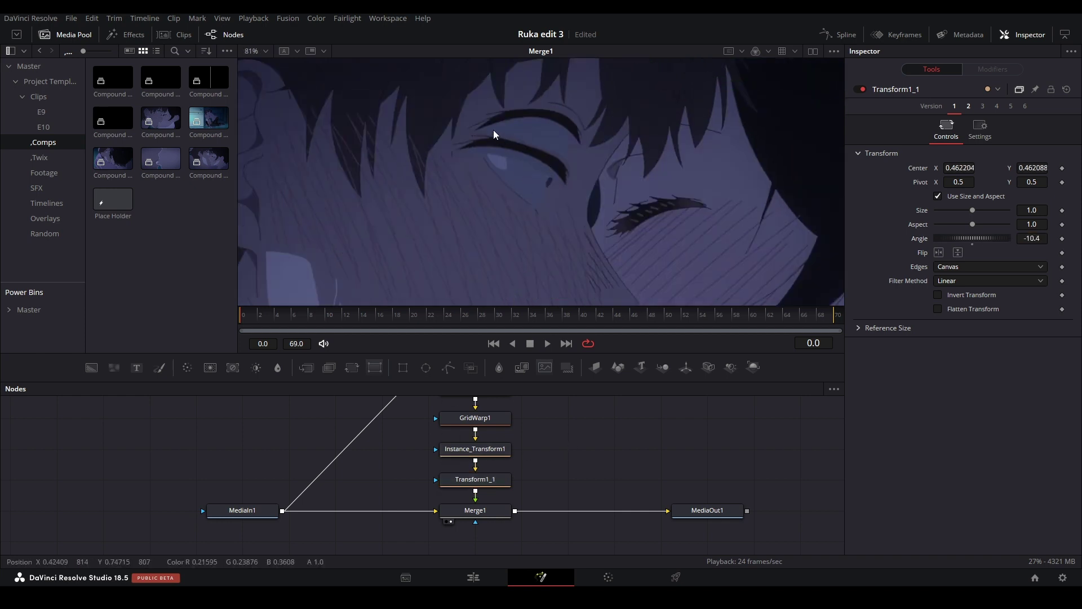
pyautogui.scroll(3, 494, 131)
pyautogui.click(206, 508)
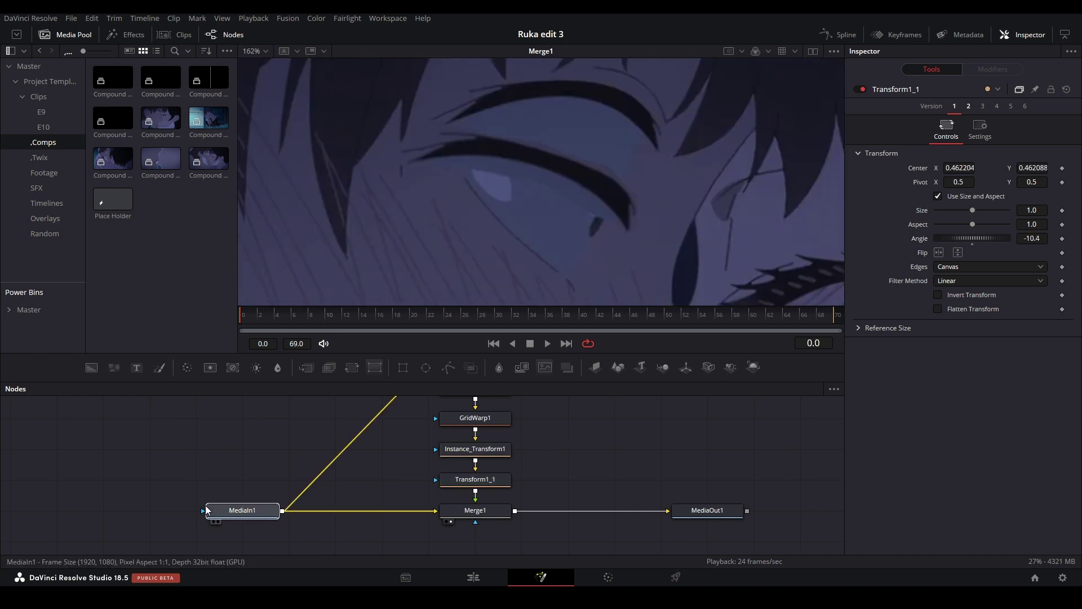
# Step: Insert a Paint node between MediaIn1 and Merge1
pyautogui.moveTo(400, 510); pyautogui.dragTo(331, 469)
pyautogui.click(318, 505)
pyautogui.hotkey('shift', 'space')
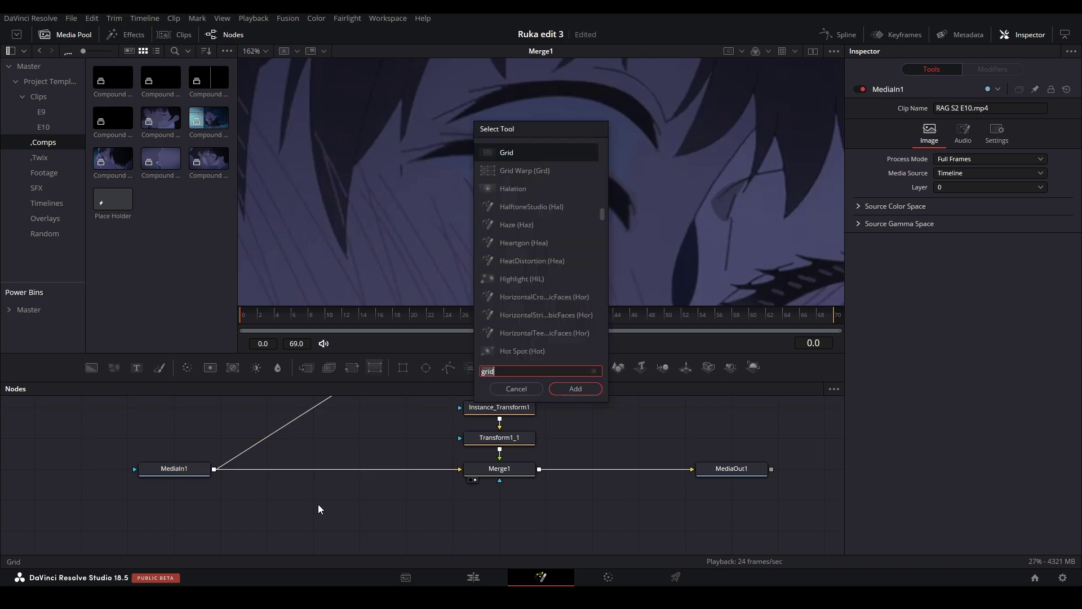
pyautogui.write('paint')
pyautogui.press('Return')
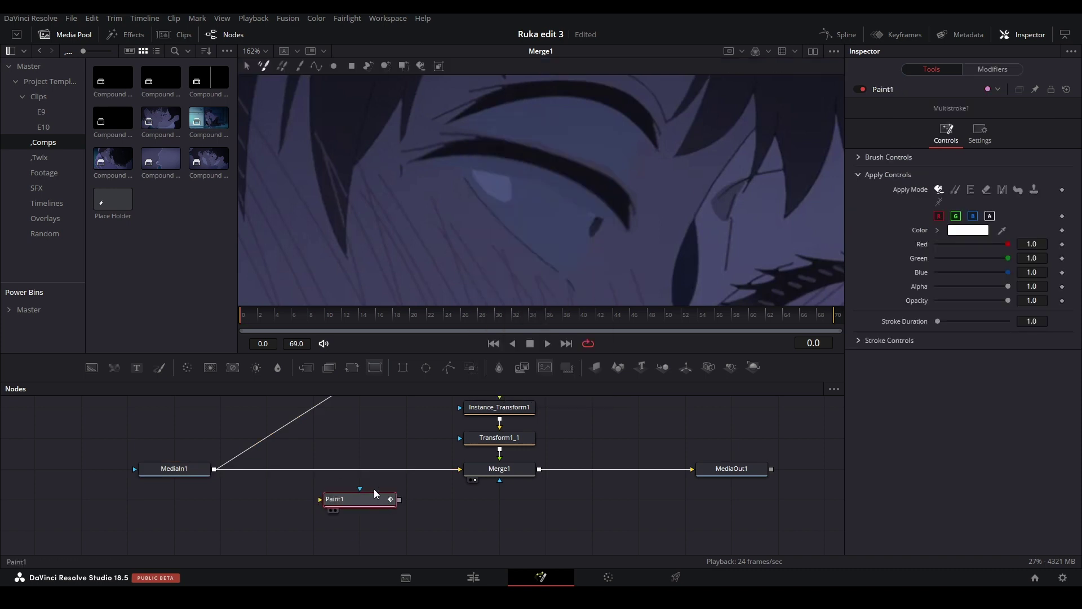
pyautogui.moveTo(378, 501)
pyautogui.mouseDown()
pyautogui.moveTo(378, 473)
pyautogui.moveTo(333, 473)
pyautogui.moveTo(380, 473)
pyautogui.mouseUp()
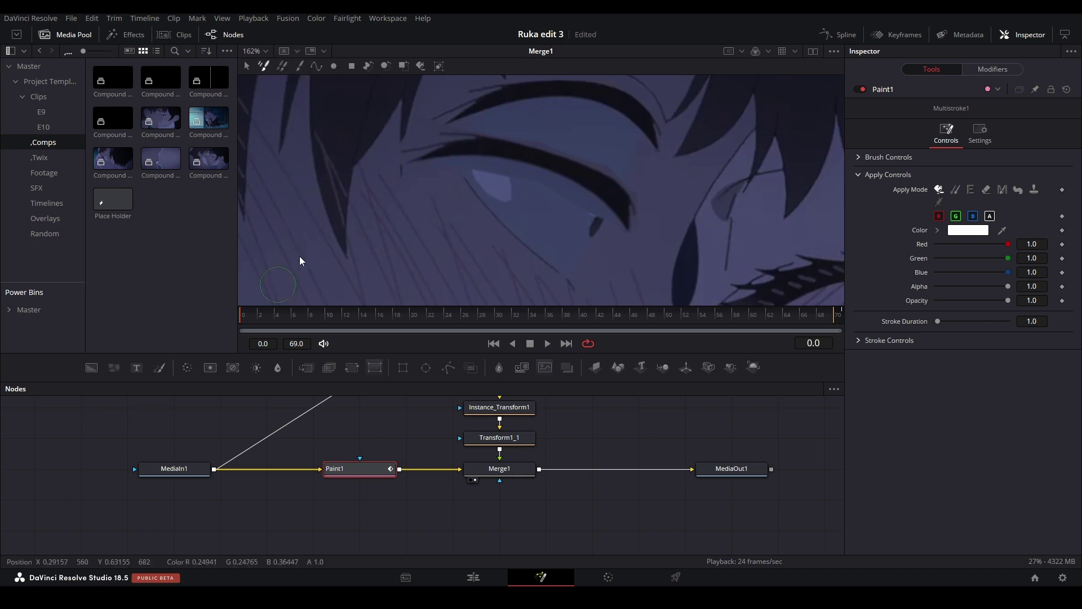
# Step: Switch to single Stroke, sample the skin colour, and paint over the eye and lower eye line
pyautogui.click(299, 66)
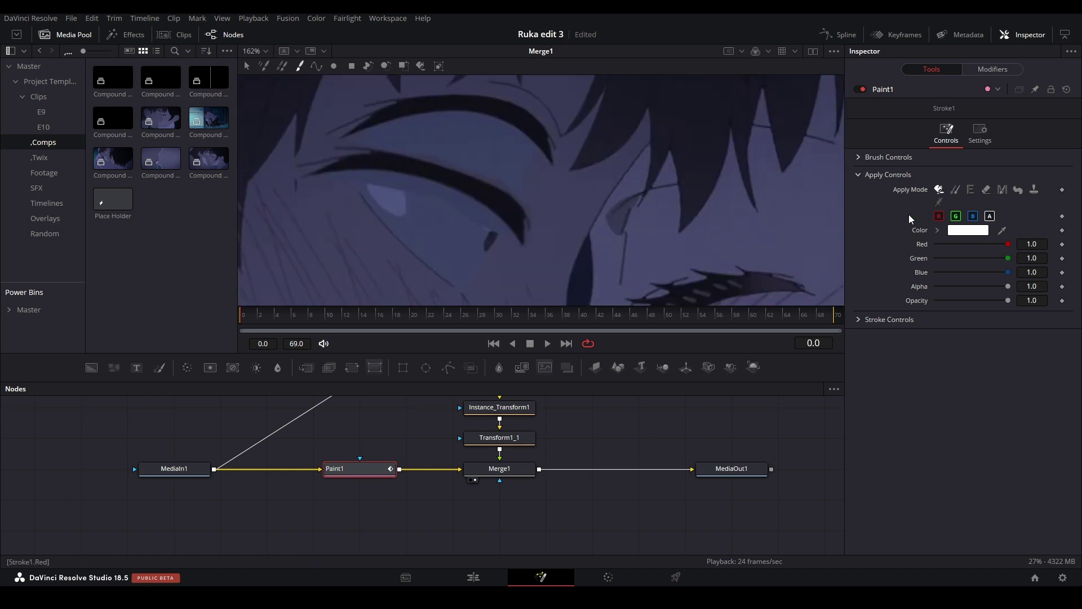
pyautogui.scroll(3, 360, 180)
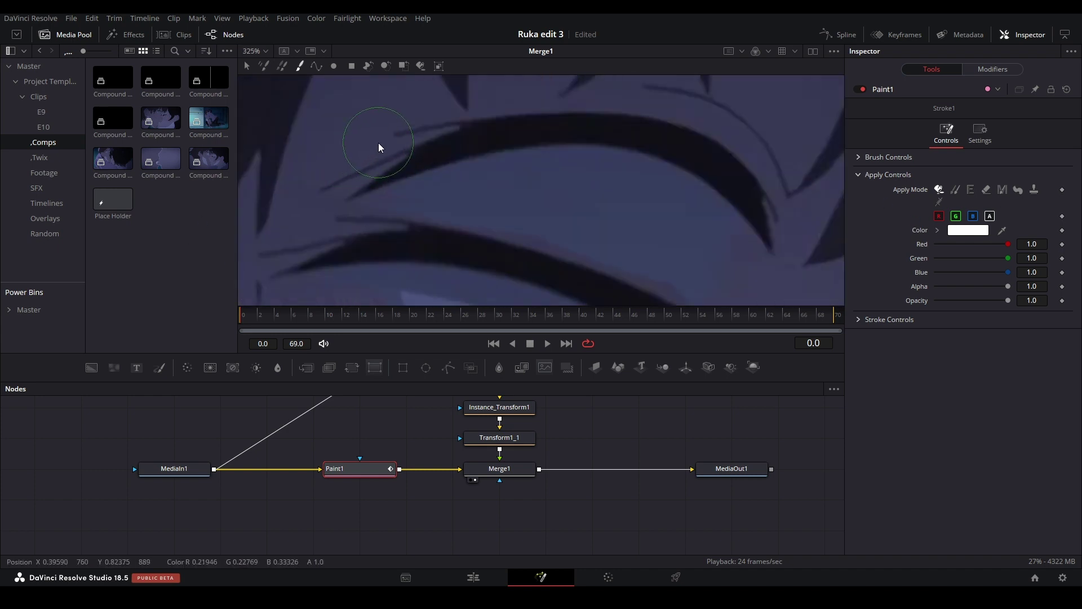
pyautogui.click(377, 144)
pyautogui.scroll(-3, 532, 165)
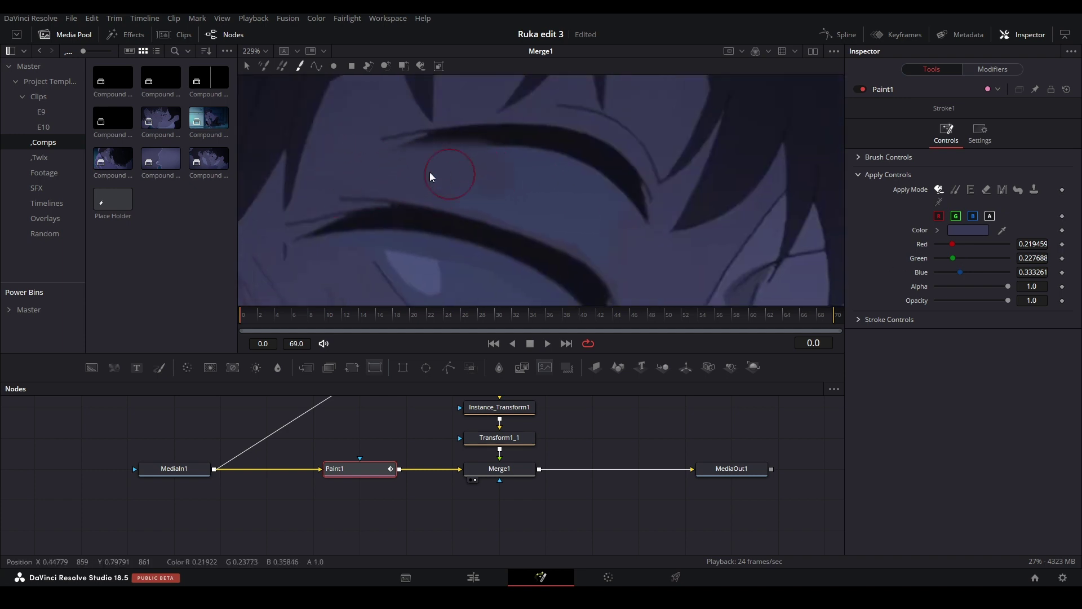
pyautogui.moveTo(600, 250)
pyautogui.mouseDown()
pyautogui.moveTo(484, 166)
pyautogui.moveTo(524, 204)
pyautogui.mouseUp()
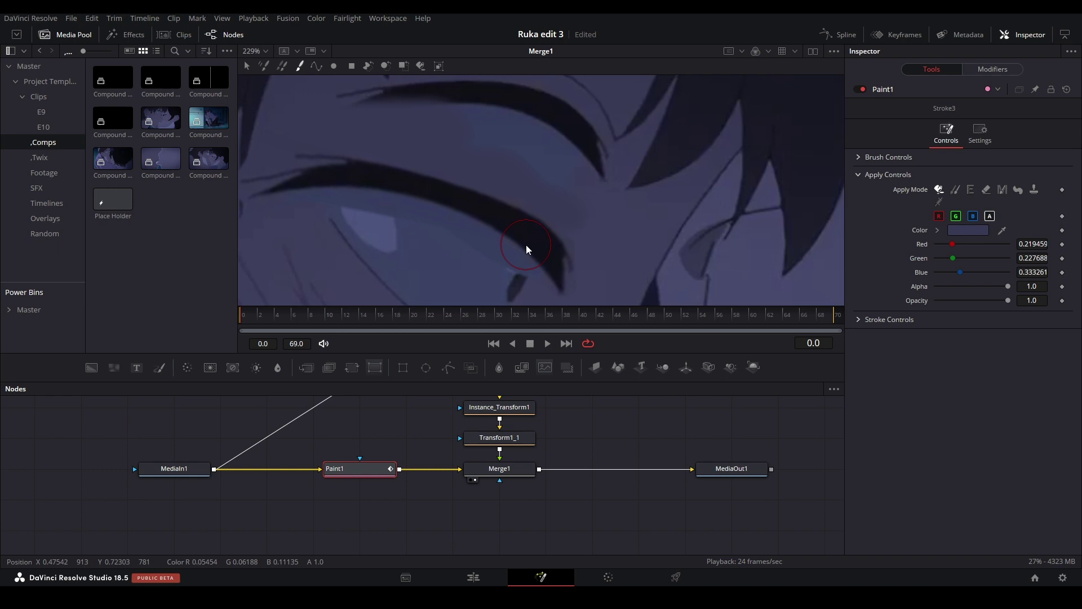
pyautogui.moveTo(581, 152); pyautogui.dragTo(487, 148)
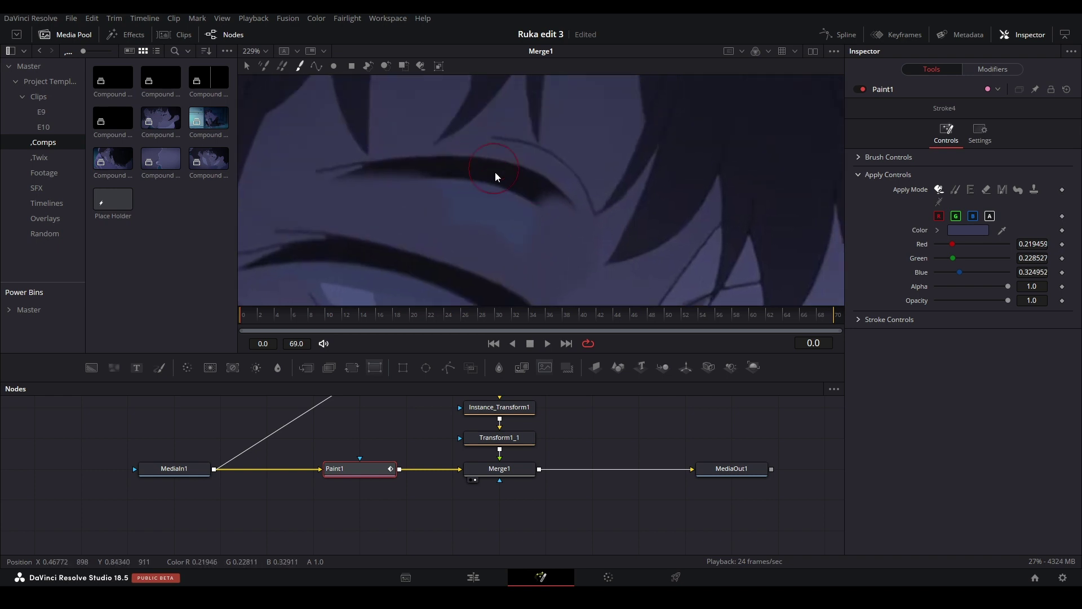
# Step: Repaint the dark eyelid line and cover the eye highlight with skin colour
pyautogui.moveTo(546, 198)
pyautogui.mouseDown()
pyautogui.moveTo(420, 171)
pyautogui.moveTo(526, 168)
pyautogui.moveTo(360, 160)
pyautogui.mouseUp()
pyautogui.hotkey('ctrl', 'z')
pyautogui.moveTo(554, 204)
pyautogui.mouseDown()
pyautogui.moveTo(497, 178)
pyautogui.moveTo(418, 176)
pyautogui.mouseUp()
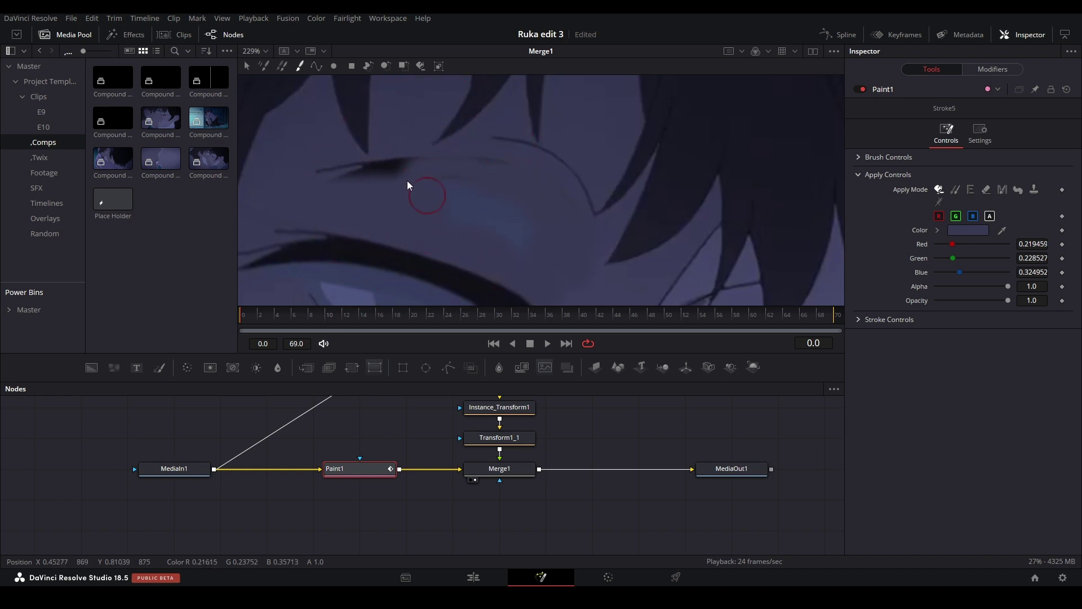
pyautogui.moveTo(445, 187); pyautogui.dragTo(509, 233)
# Step: Undo the last stroke and paint out the remaining mark below the eyelash
pyautogui.hotkey('ctrl', 'z')
pyautogui.scroll(-5, 468, 178)
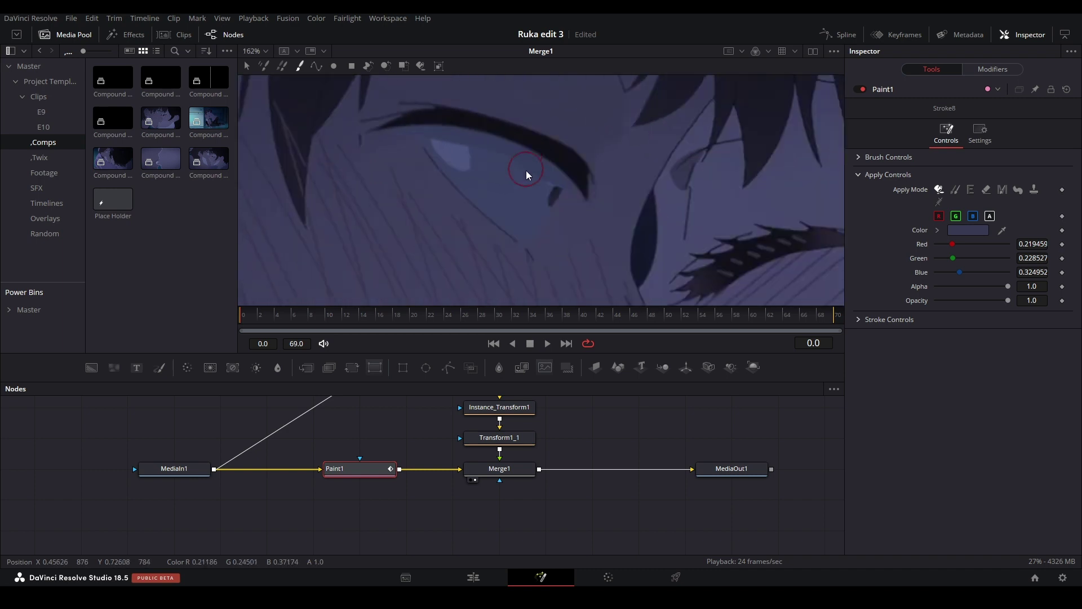
pyautogui.scroll(2, 438, 184)
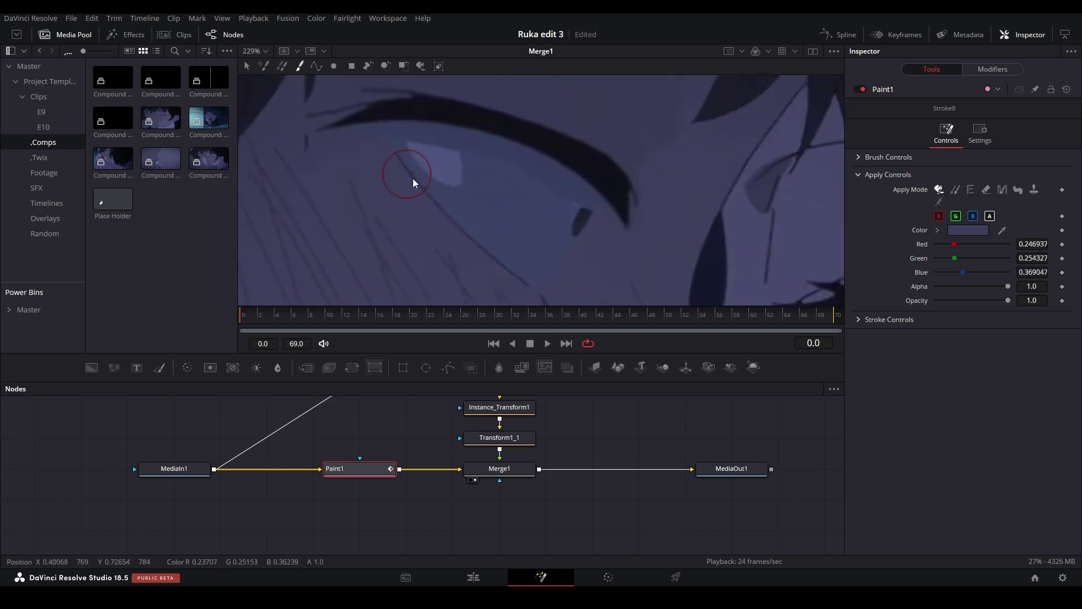
pyautogui.scroll(-3, 535, 254)
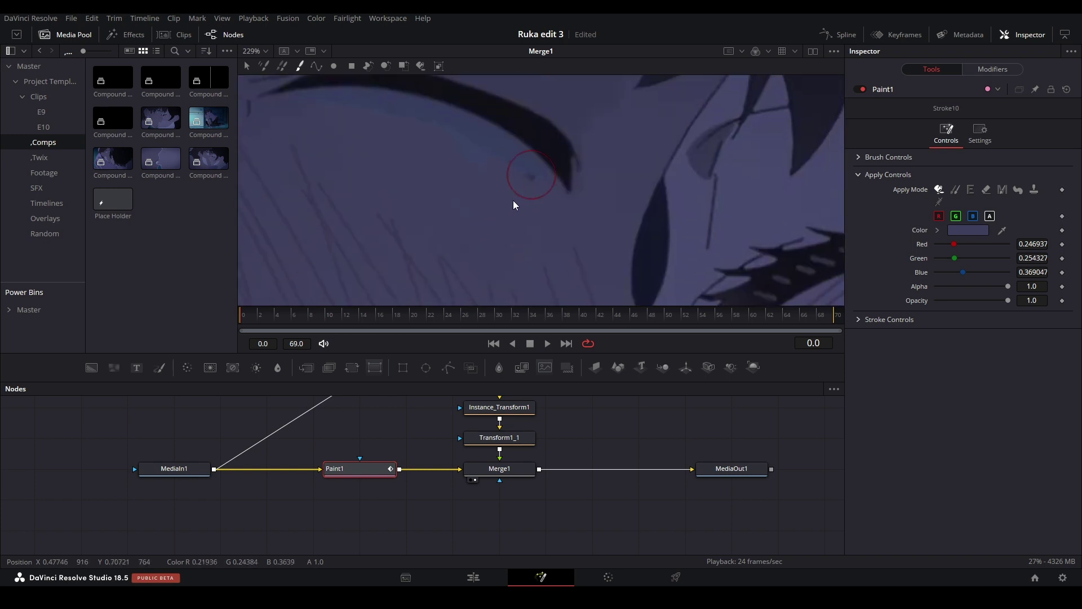
pyautogui.moveTo(513, 200)
pyautogui.mouseDown()
pyautogui.moveTo(377, 225)
pyautogui.moveTo(485, 198)
pyautogui.mouseUp()
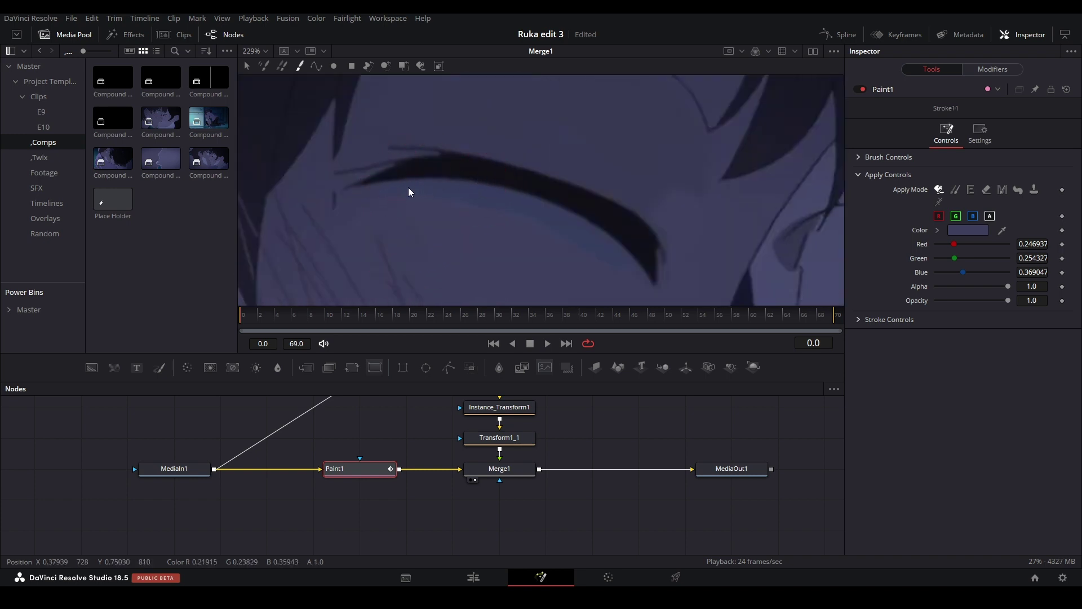
pyautogui.scroll(3, 432, 231)
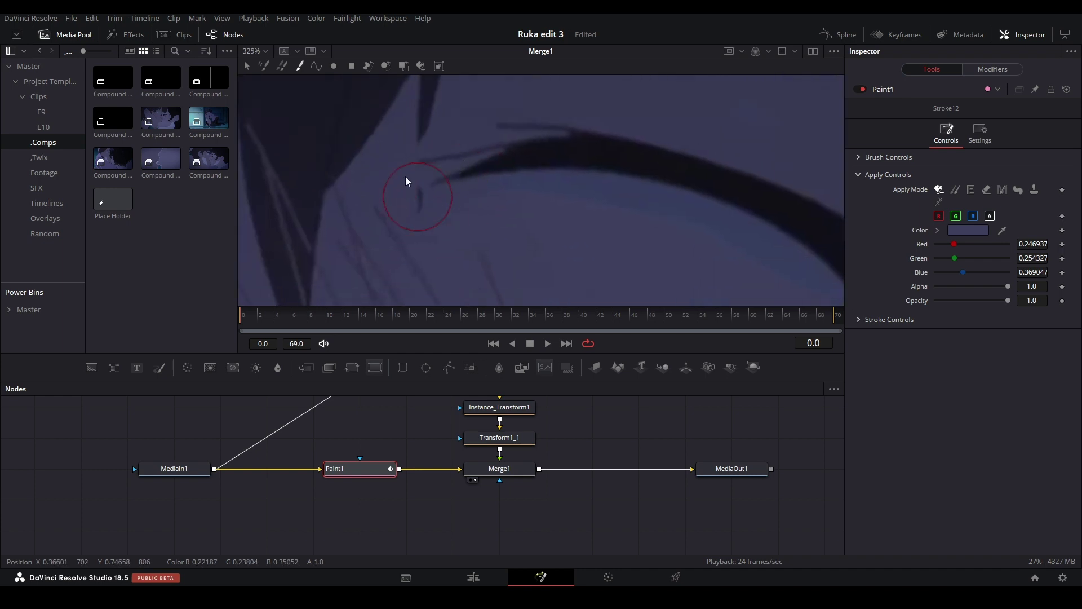
pyautogui.scroll(-3, 426, 199)
# Step: Add a Paint2 node and position it ahead of MatteControl1 in the matte chain
pyautogui.scroll(5, 440, 445)
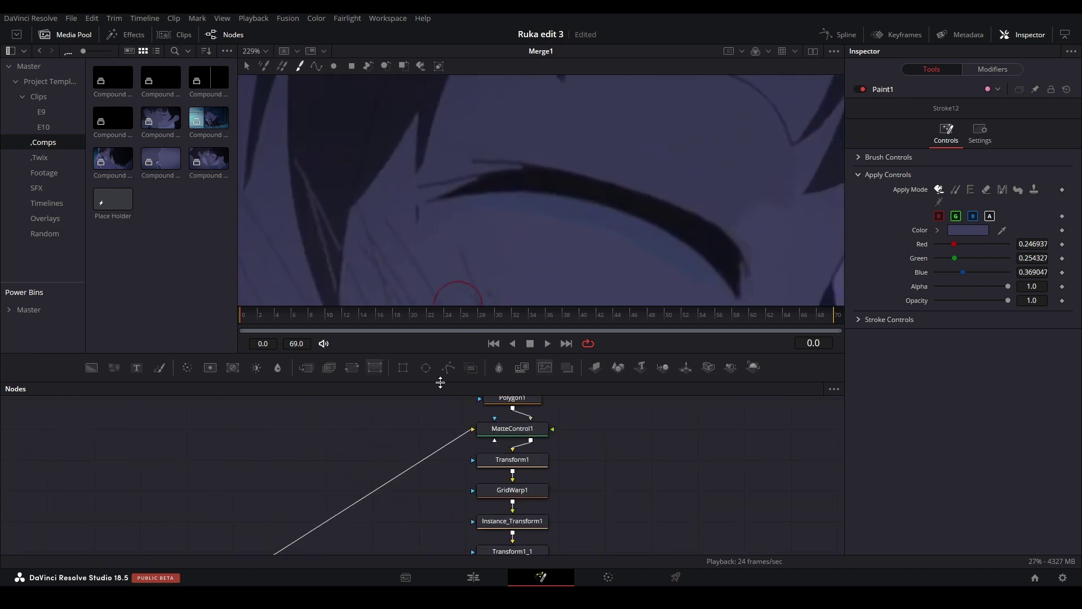
pyautogui.hotkey('shift', 'space')
pyautogui.write('p')
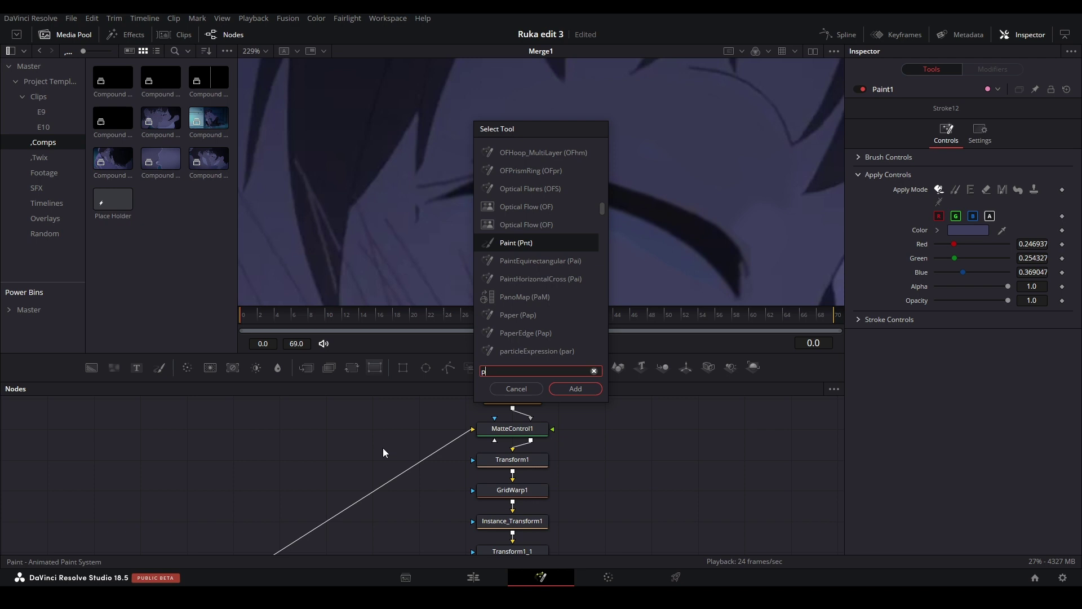
pyautogui.write('aint')
pyautogui.press('Return')
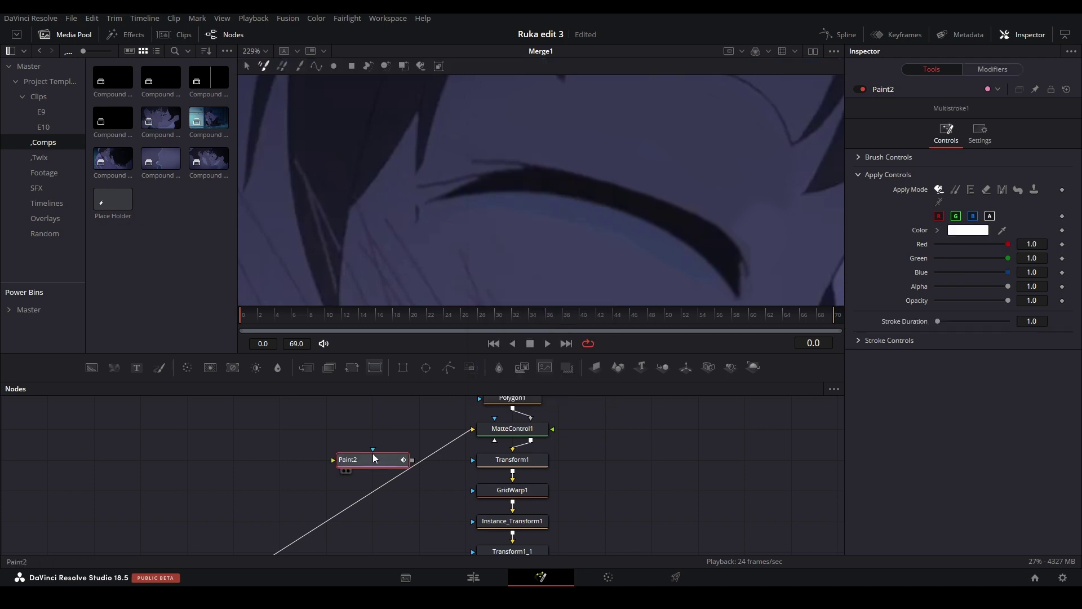
pyautogui.moveTo(383, 448)
pyautogui.mouseDown()
pyautogui.moveTo(407, 478)
pyautogui.moveTo(407, 417)
pyautogui.mouseUp()
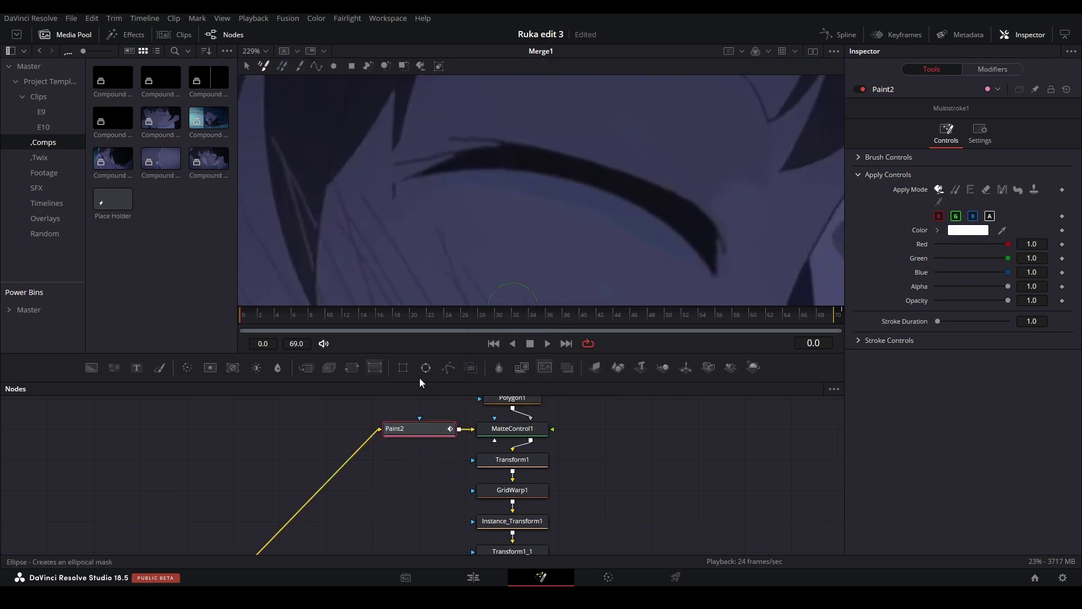
# Step: Preview the cut-out eyelash copy and paint a single clone stroke across it on Paint2
pyautogui.click(517, 435)
pyautogui.moveTo(517, 435); pyautogui.dragTo(522, 103)
pyautogui.scroll(2, 522, 103)
pyautogui.click(445, 433)
pyautogui.scroll(3, 401, 211)
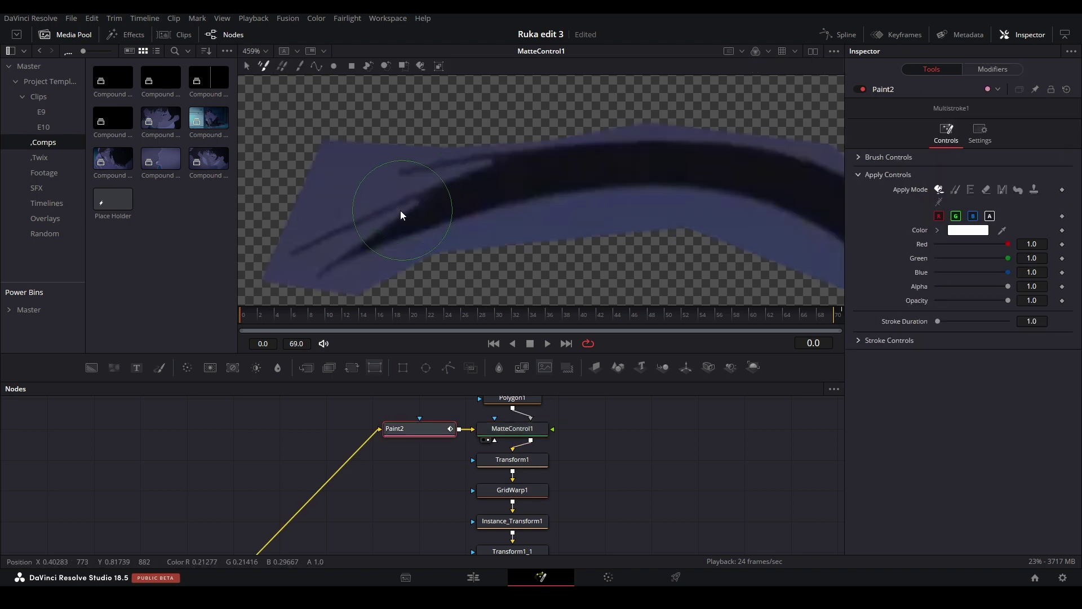
pyautogui.click(299, 66)
pyautogui.scroll(-2, 444, 225)
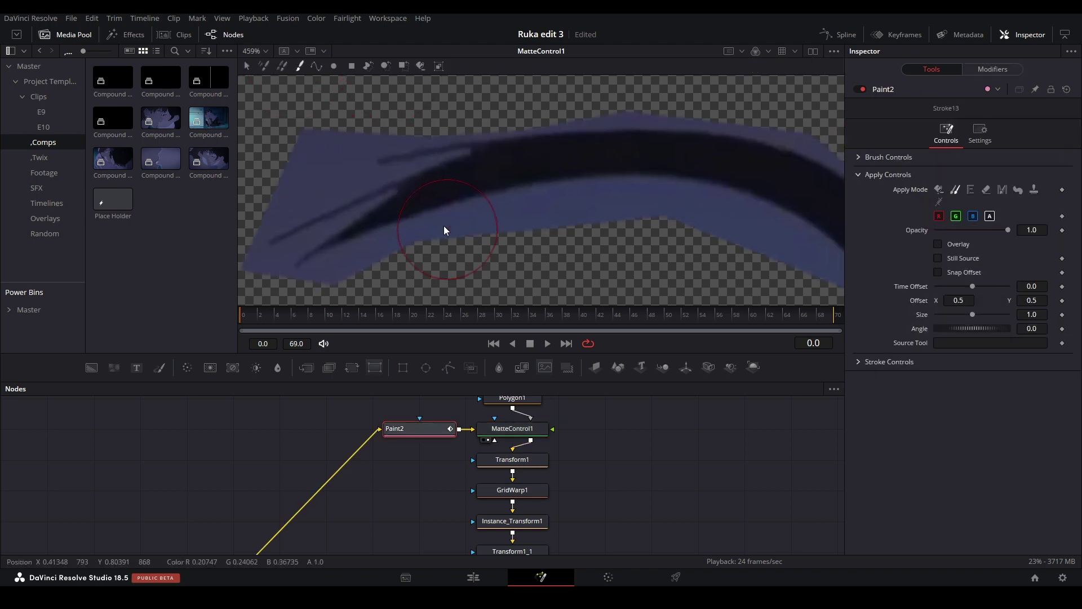
pyautogui.moveTo(342, 225)
pyautogui.mouseDown()
pyautogui.moveTo(412, 191)
pyautogui.moveTo(622, 154)
pyautogui.moveTo(685, 192)
pyautogui.moveTo(657, 181)
pyautogui.mouseUp()
# Step: Switch Paint2 to Color mode and paint two skin-coloured strokes beneath the eyelash
pyautogui.click(940, 190)
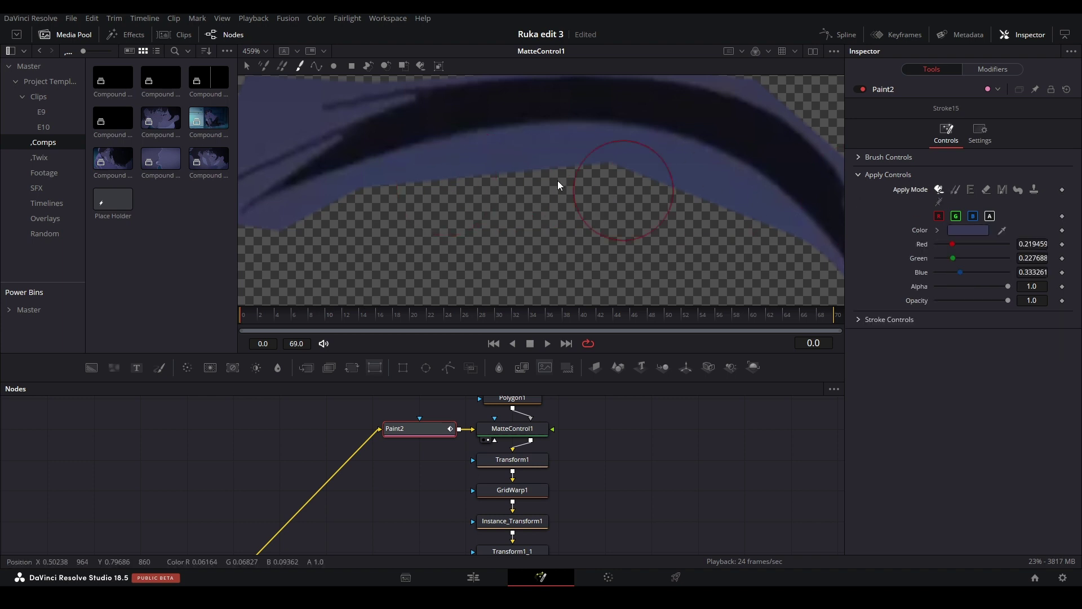
pyautogui.moveTo(557, 180)
pyautogui.mouseDown()
pyautogui.moveTo(523, 208)
pyautogui.moveTo(729, 234)
pyautogui.moveTo(526, 148)
pyautogui.moveTo(655, 195)
pyautogui.moveTo(619, 255)
pyautogui.mouseUp()
pyautogui.moveTo(444, 194); pyautogui.dragTo(584, 218)
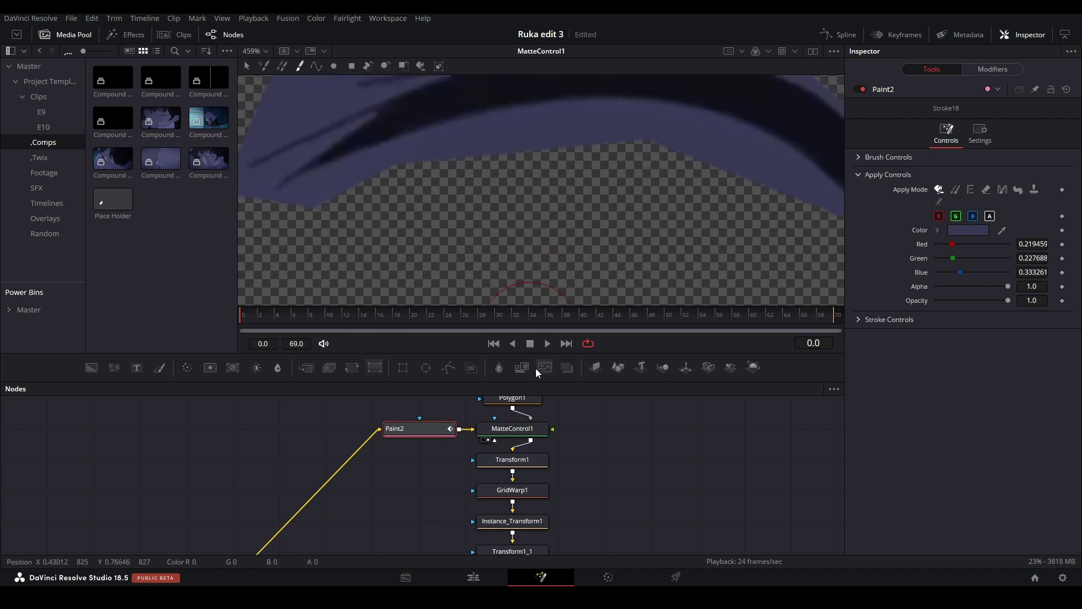
pyautogui.scroll(-3, 453, 501)
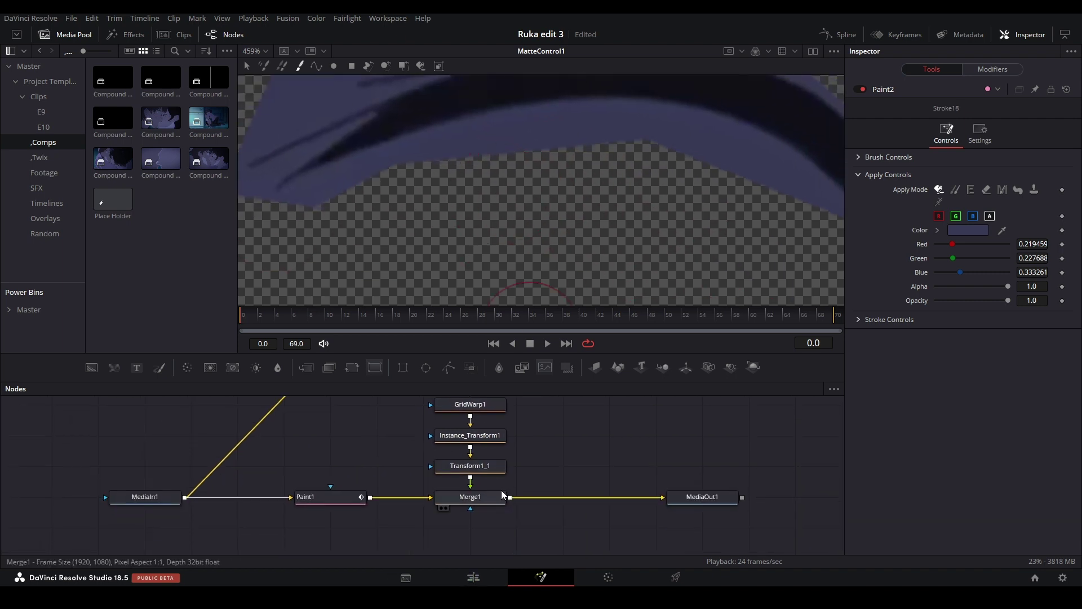
# Step: View Merge1 in viewer 1 to check the closed-eye result
pyautogui.click(499, 496)
pyautogui.press('1')
pyautogui.scroll(5, 570, 229)
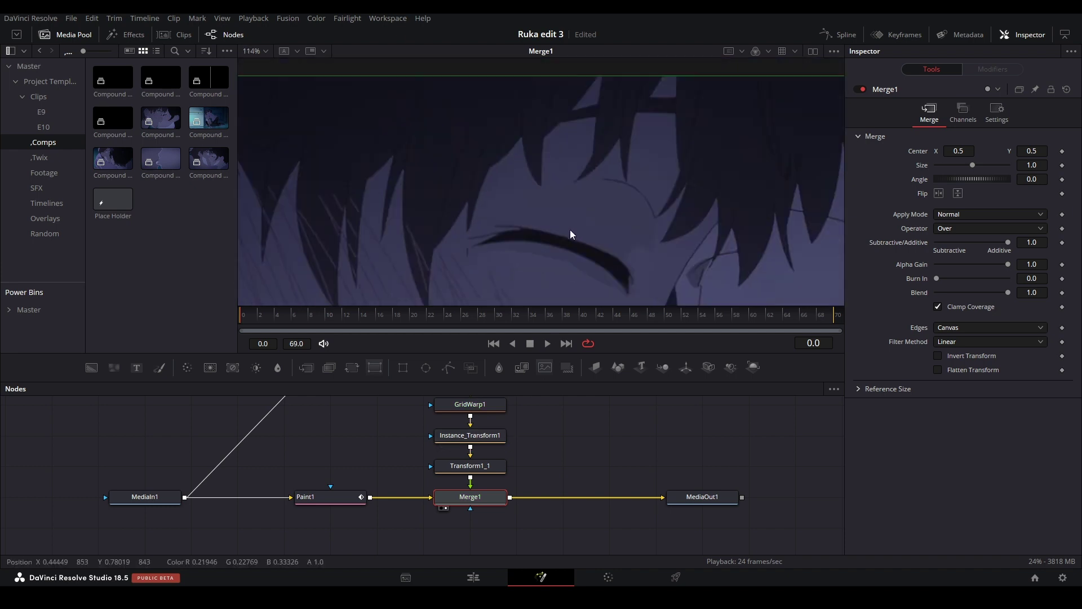
pyautogui.scroll(-3, 566, 135)
pyautogui.scroll(3, 585, 137)
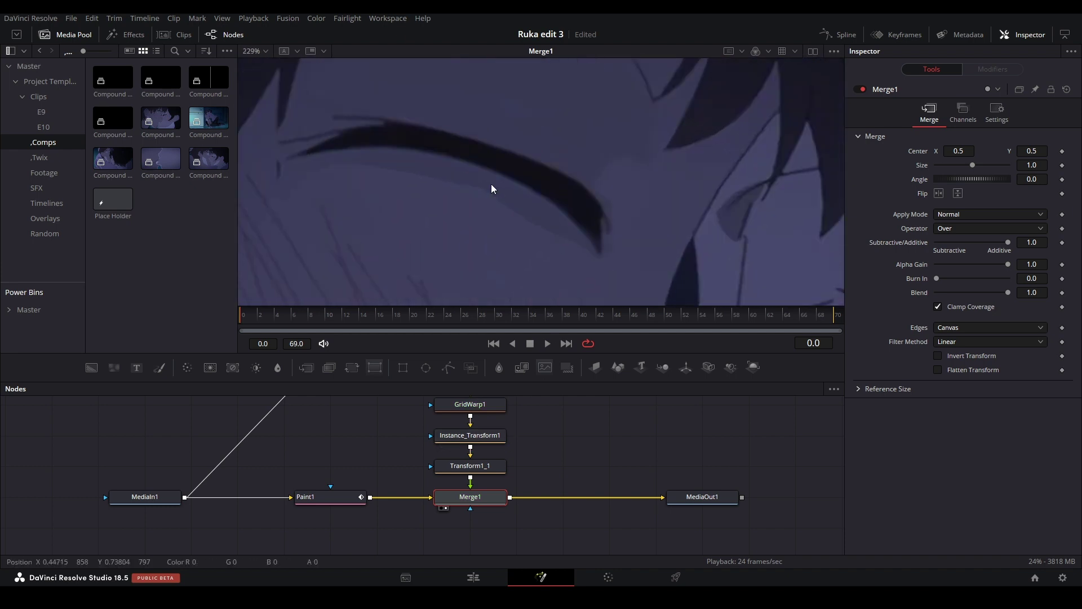
pyautogui.scroll(-3, 509, 218)
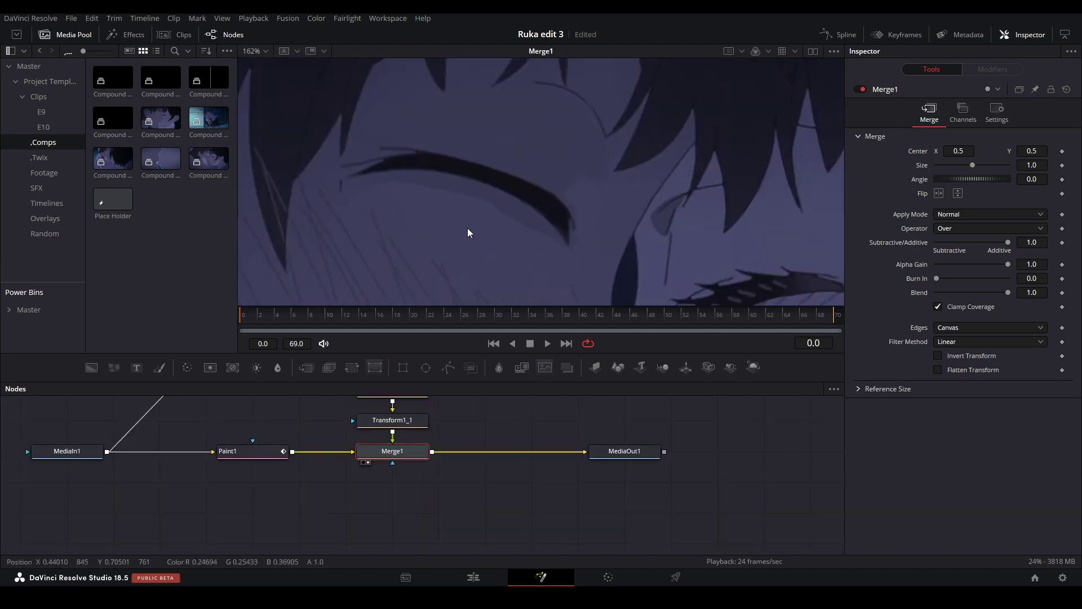
pyautogui.scroll(3, 468, 227)
# Step: Add a Paint3 node after Merge1, sample the skin colour, and use single strokes
pyautogui.hotkey('shift', 'space')
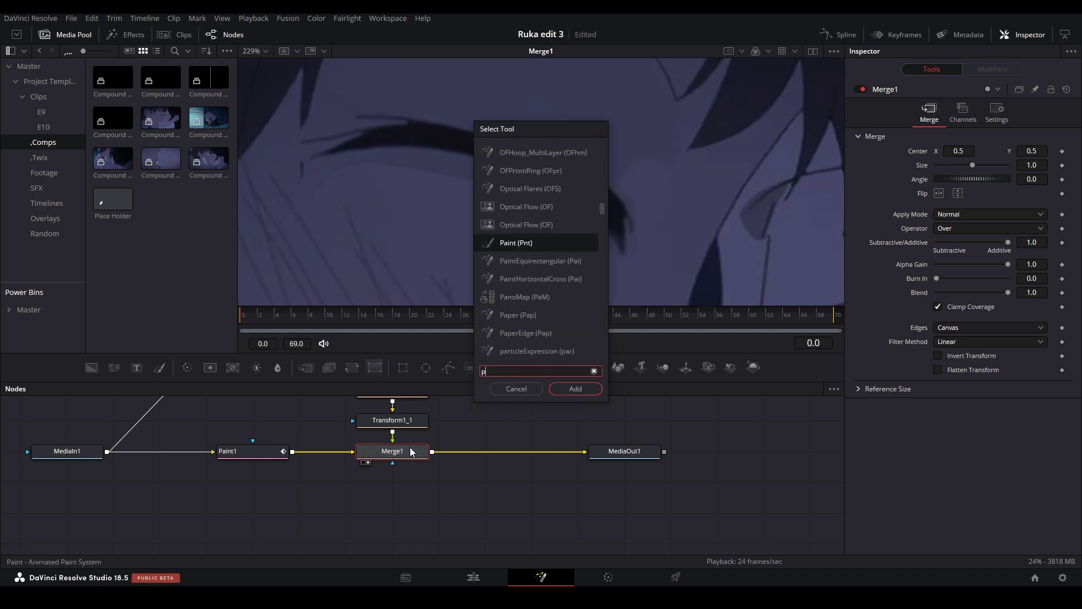
pyautogui.write('paint')
pyautogui.press('Return')
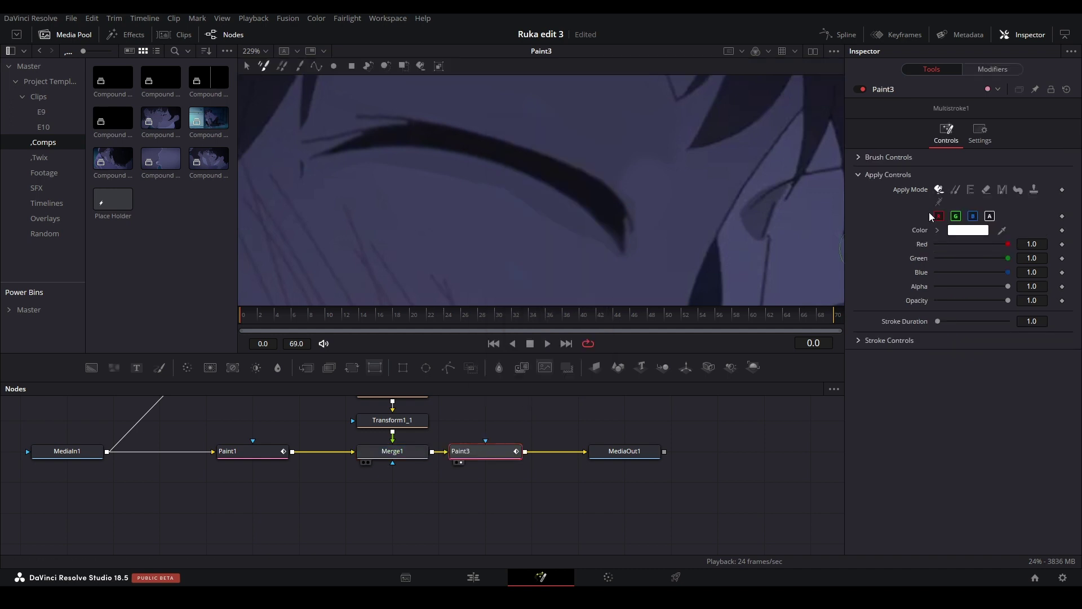
pyautogui.moveTo(953, 232); pyautogui.dragTo(540, 199)
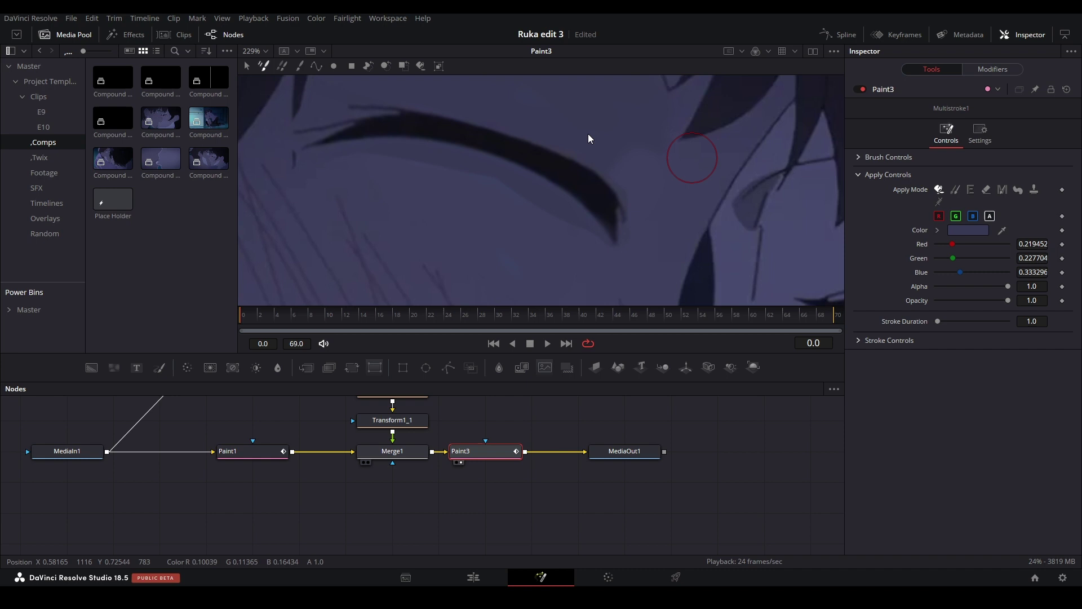
pyautogui.click(301, 65)
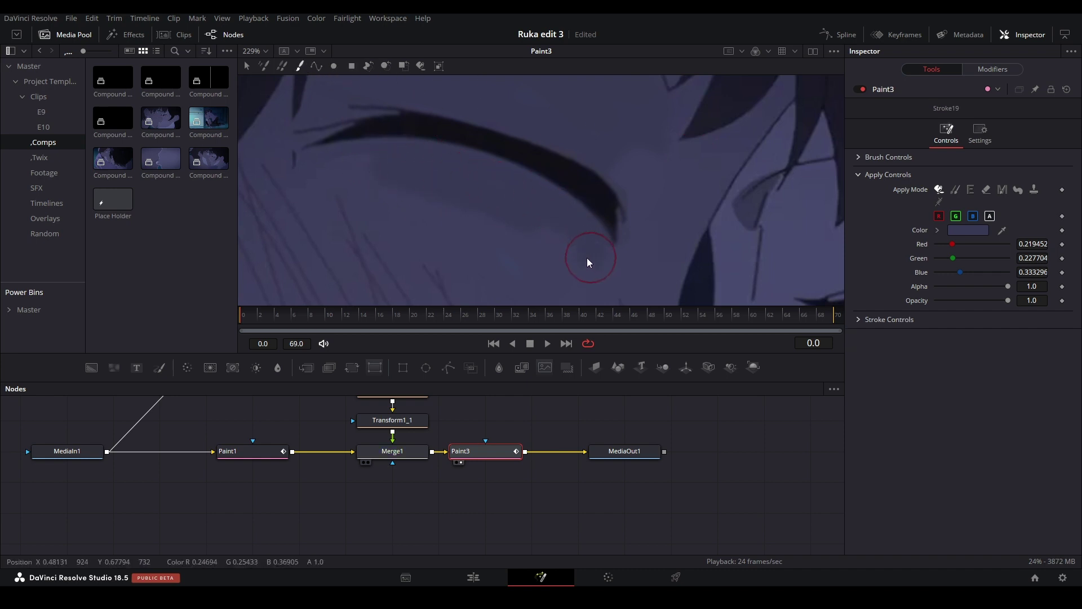
# Step: Paint skin-toned blending strokes around the closed eye and over a nearby stray line
pyautogui.moveTo(529, 244); pyautogui.dragTo(530, 247)
pyautogui.moveTo(464, 232); pyautogui.dragTo(466, 242)
pyautogui.moveTo(504, 211); pyautogui.dragTo(546, 203)
pyautogui.scroll(-4, 698, 175)
pyautogui.scroll(3, 665, 183)
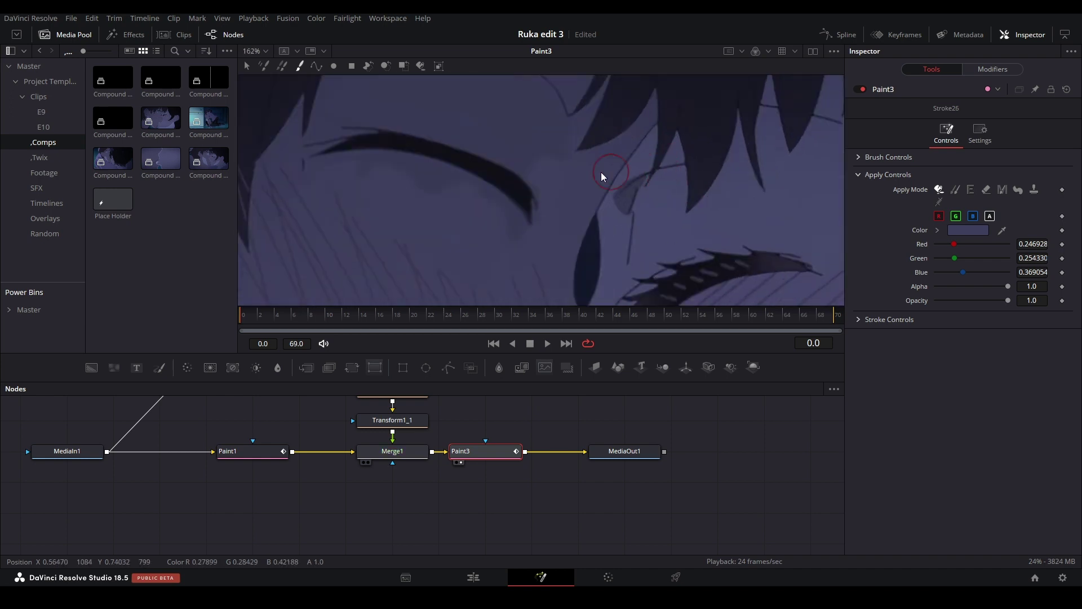
pyautogui.moveTo(540, 143); pyautogui.dragTo(541, 158)
pyautogui.scroll(2, 529, 154)
# Step: Dab skin colour over the remaining stray lines near the eyebrow and eyelashes
pyautogui.click(550, 248)
pyautogui.click(406, 205)
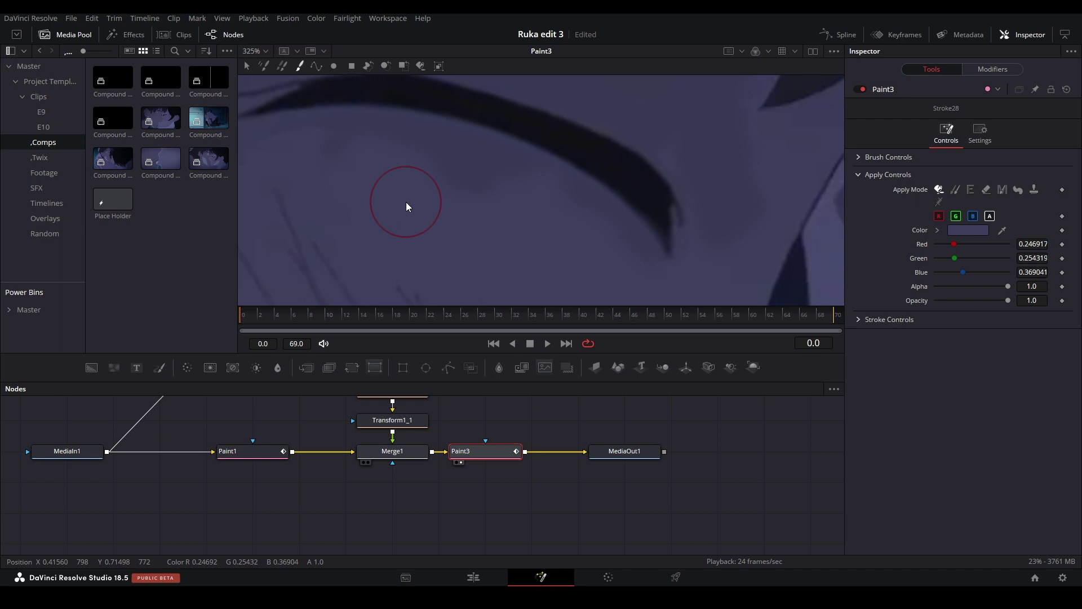
pyautogui.click(561, 251)
pyautogui.click(423, 249)
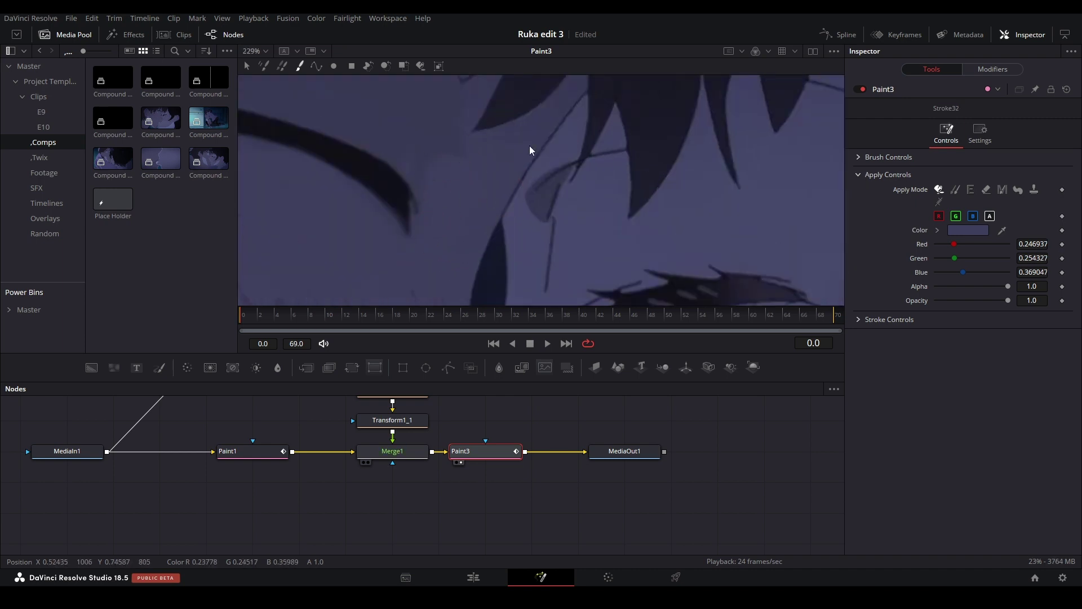
pyautogui.click(495, 126)
pyautogui.click(519, 214)
pyautogui.click(541, 211)
pyautogui.click(388, 146)
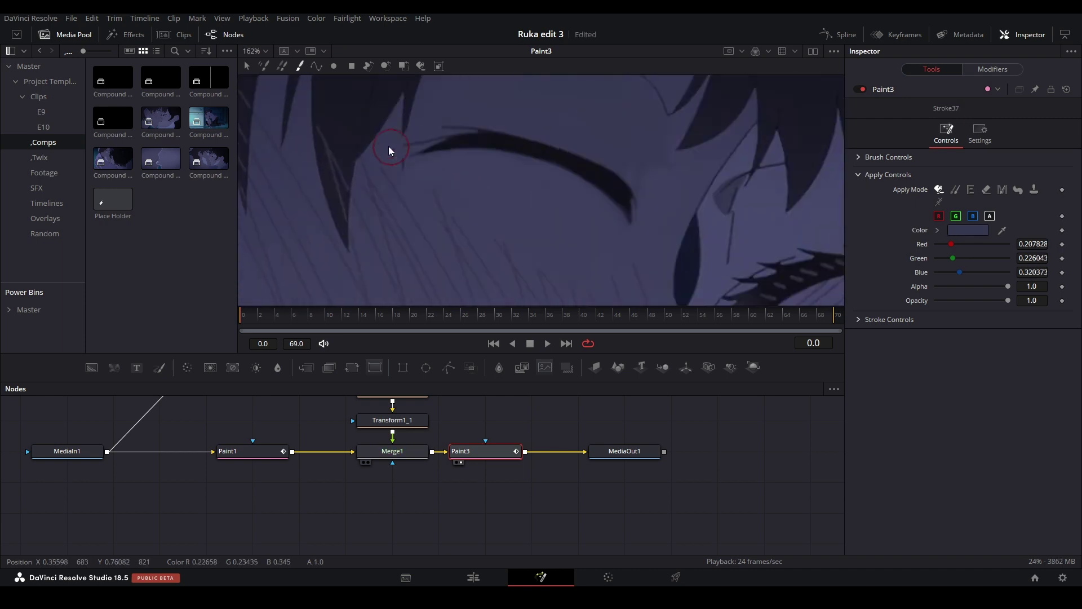
pyautogui.scroll(1, 485, 199)
pyautogui.click(485, 200)
pyautogui.moveTo(528, 493)
pyautogui.mouseDown()
pyautogui.moveTo(428, 531)
pyautogui.moveTo(507, 478)
pyautogui.moveTo(394, 381)
pyautogui.moveTo(375, 494)
pyautogui.mouseUp()
pyautogui.scroll(2, 361, 480)
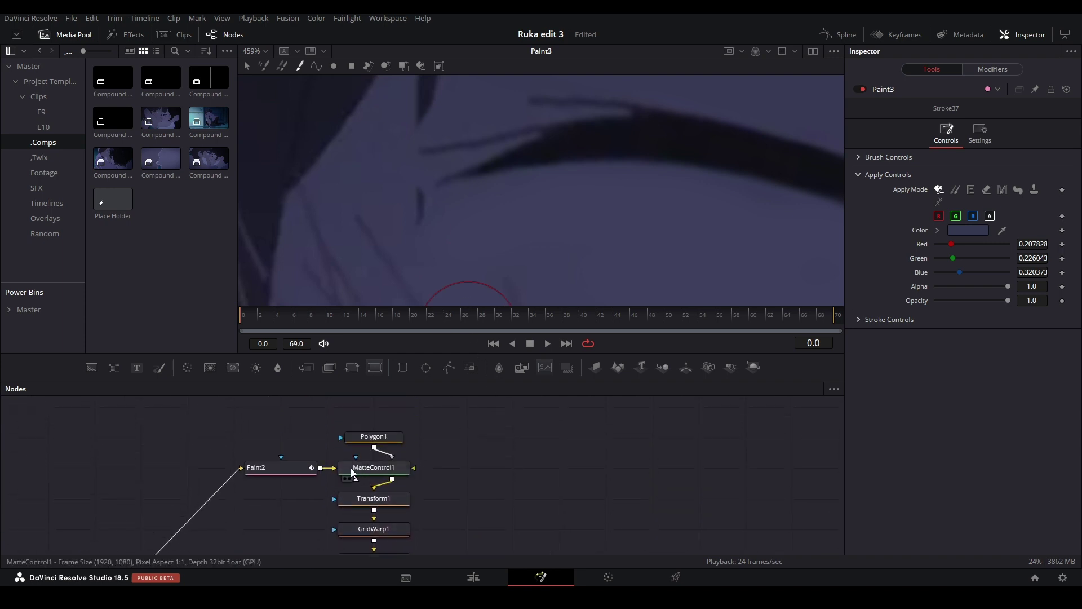
# Step: Add Polygon1_1 and trace a closed four-point shape around the stray line
pyautogui.click(449, 368)
pyautogui.scroll(1, 401, 216)
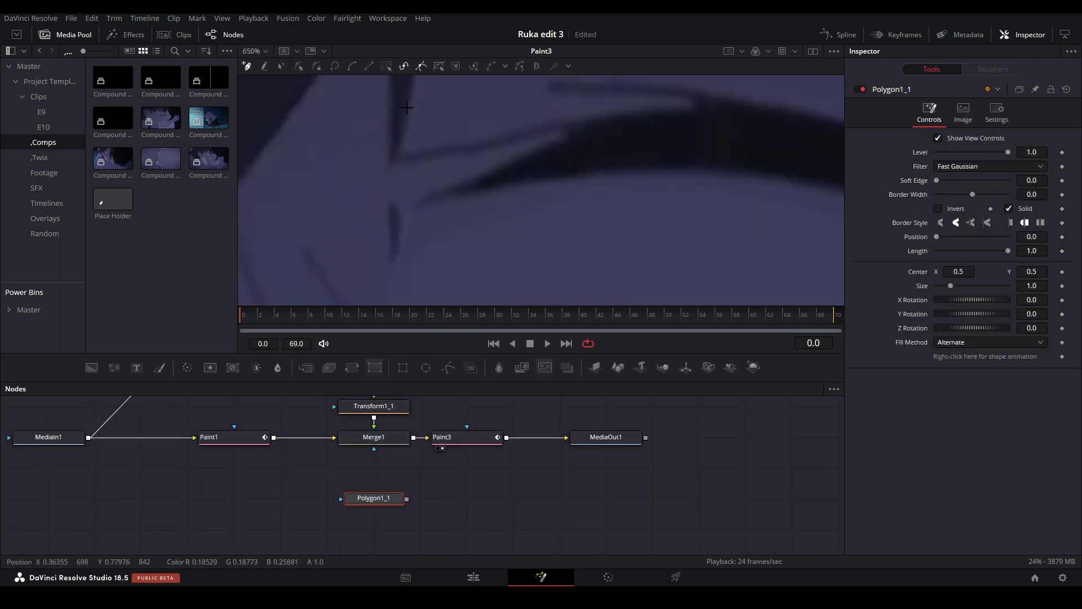
pyautogui.click(407, 107)
pyautogui.click(402, 234)
pyautogui.click(386, 230)
pyautogui.click(389, 101)
pyautogui.click(407, 107)
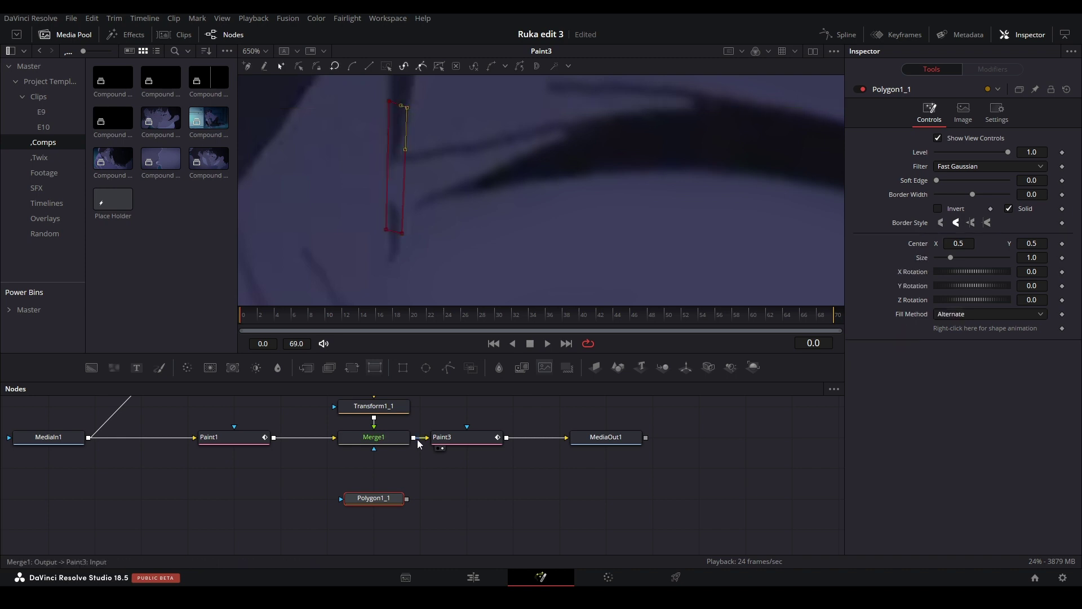
# Step: Connect Polygon1_1 to Merge1's mask input and invert it
pyautogui.moveTo(406, 499); pyautogui.dragTo(398, 443)
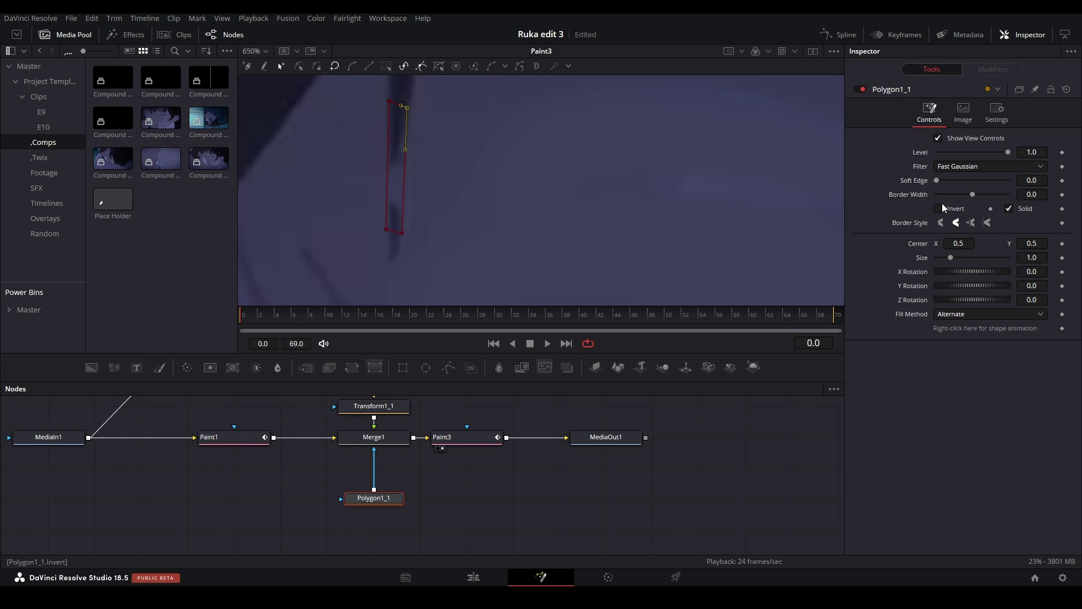
pyautogui.click(938, 209)
pyautogui.scroll(-8, 604, 230)
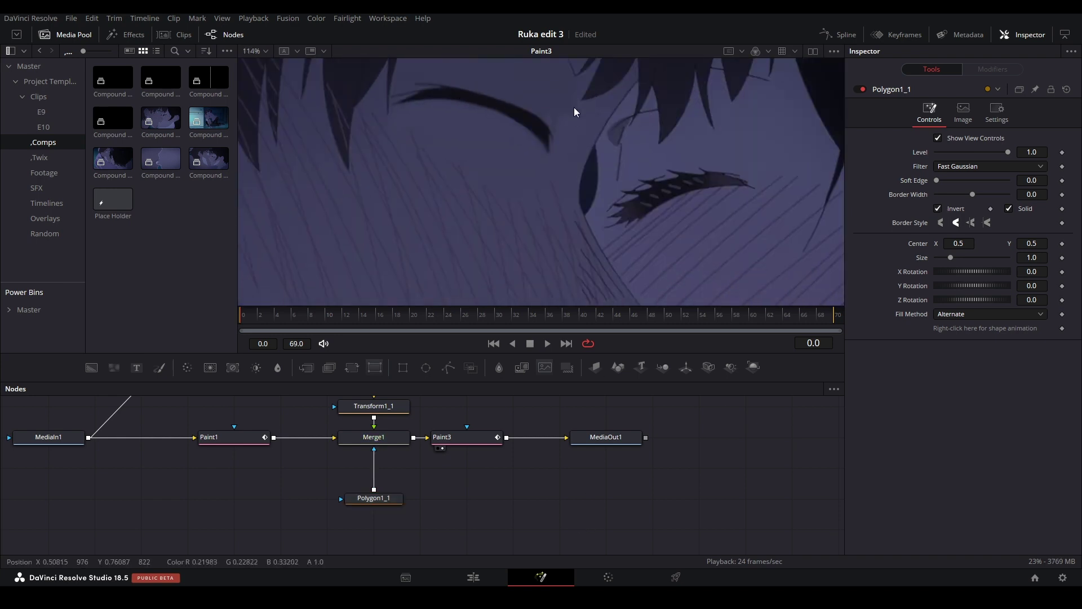
pyautogui.scroll(-5, 478, 133)
pyautogui.scroll(5, 482, 119)
pyautogui.scroll(3, 499, 122)
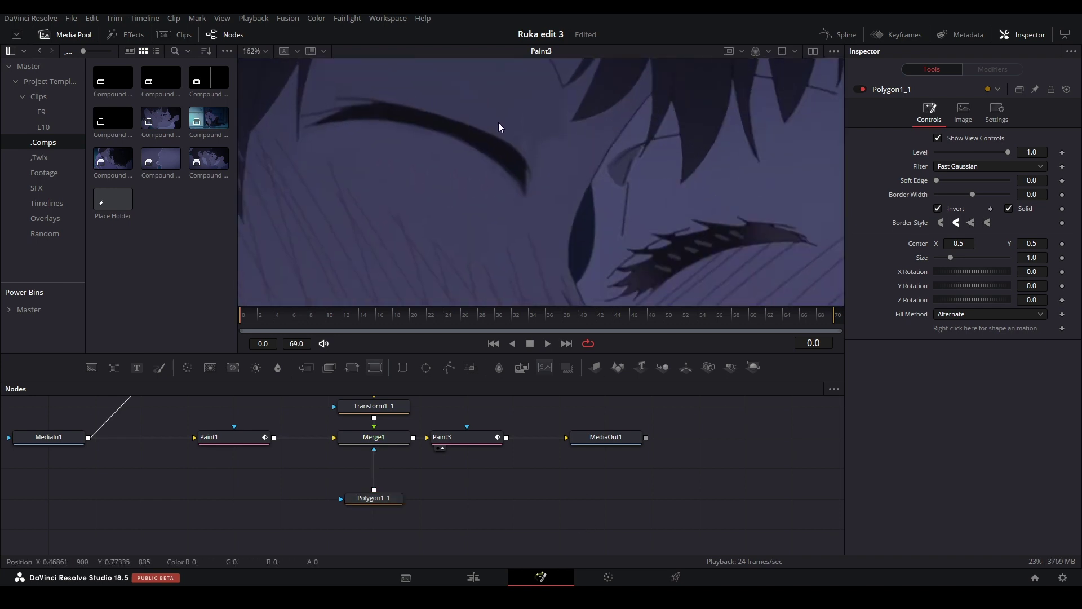
# Step: On Paint3, set brush Softness to 1.984, sample skin colour, and paint a soft stroke
pyautogui.click(541, 192)
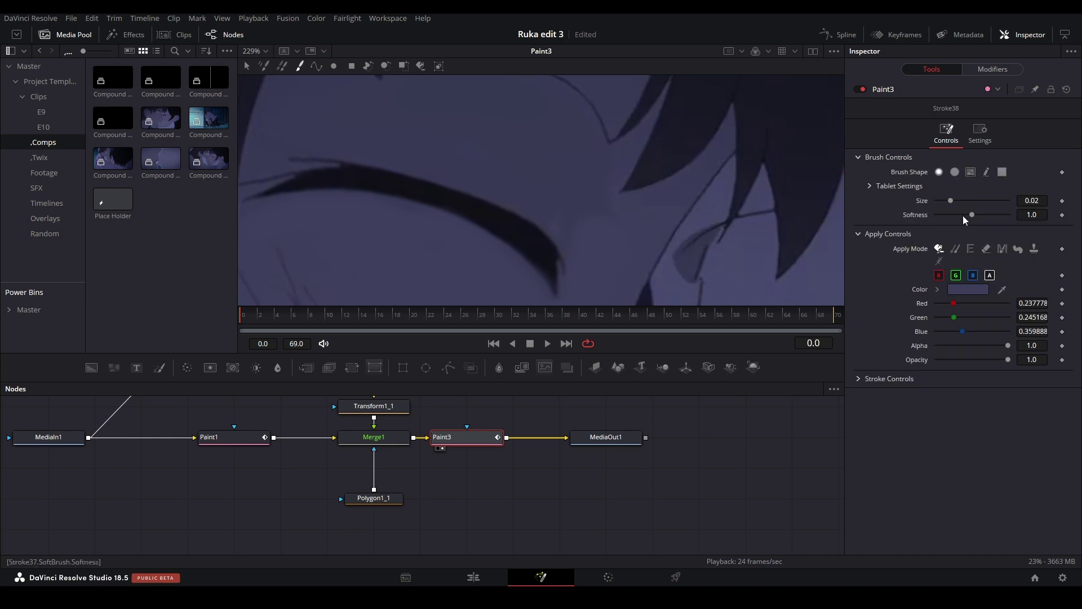
pyautogui.moveTo(972, 214); pyautogui.dragTo(1010, 215)
pyautogui.click(604, 252)
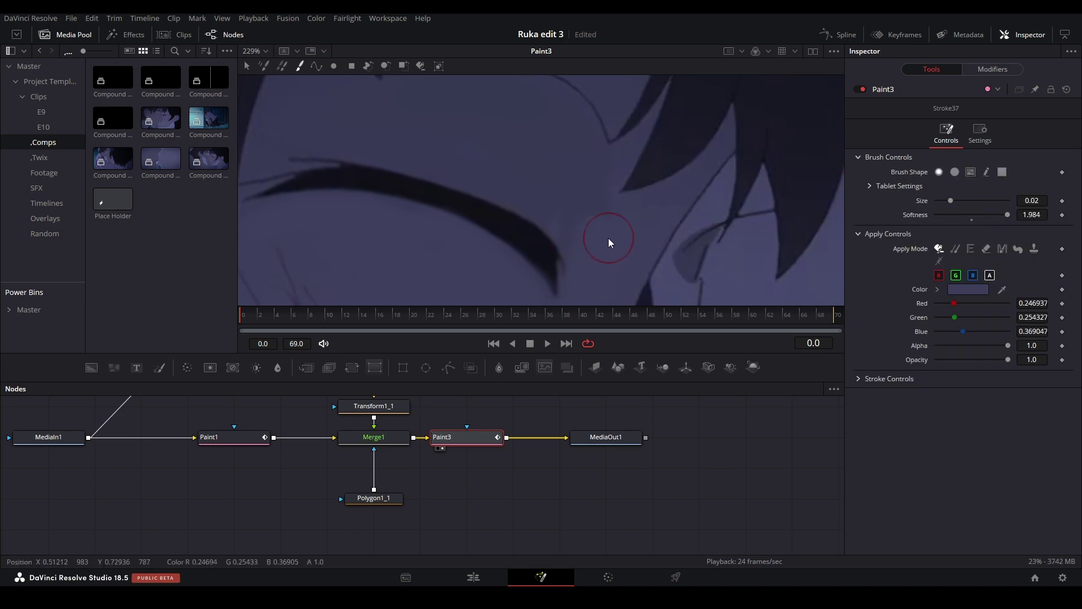
pyautogui.click(591, 212)
pyautogui.scroll(-3, 662, 209)
pyautogui.scroll(2, 579, 263)
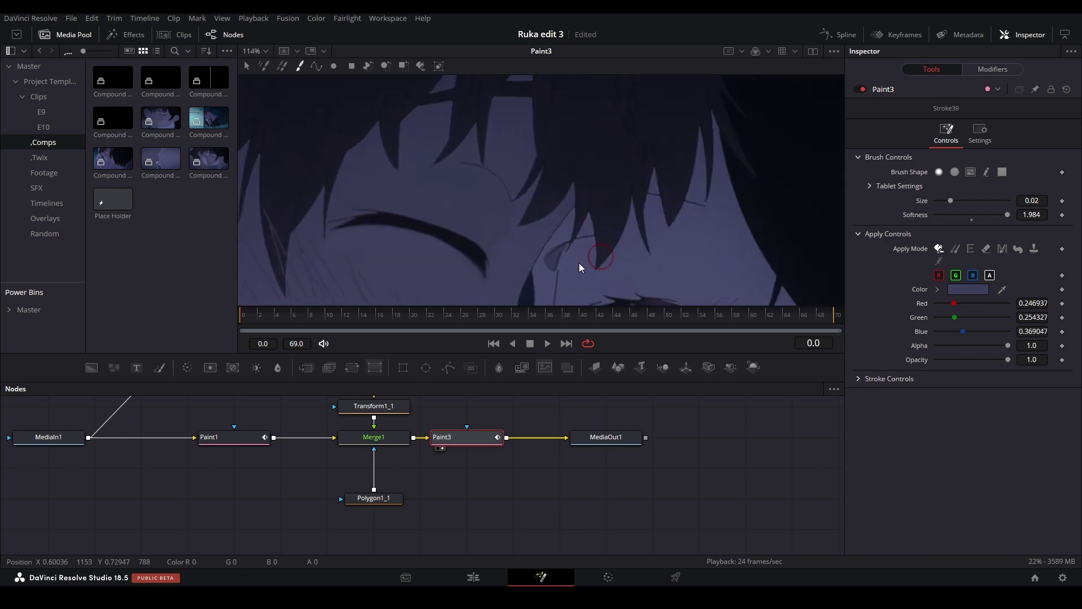
# Step: Add more soft skin-toned strokes around the eye, then play the composition
pyautogui.click(461, 235)
pyautogui.scroll(-2, 468, 150)
pyautogui.scroll(4, 558, 201)
pyautogui.scroll(-4, 559, 206)
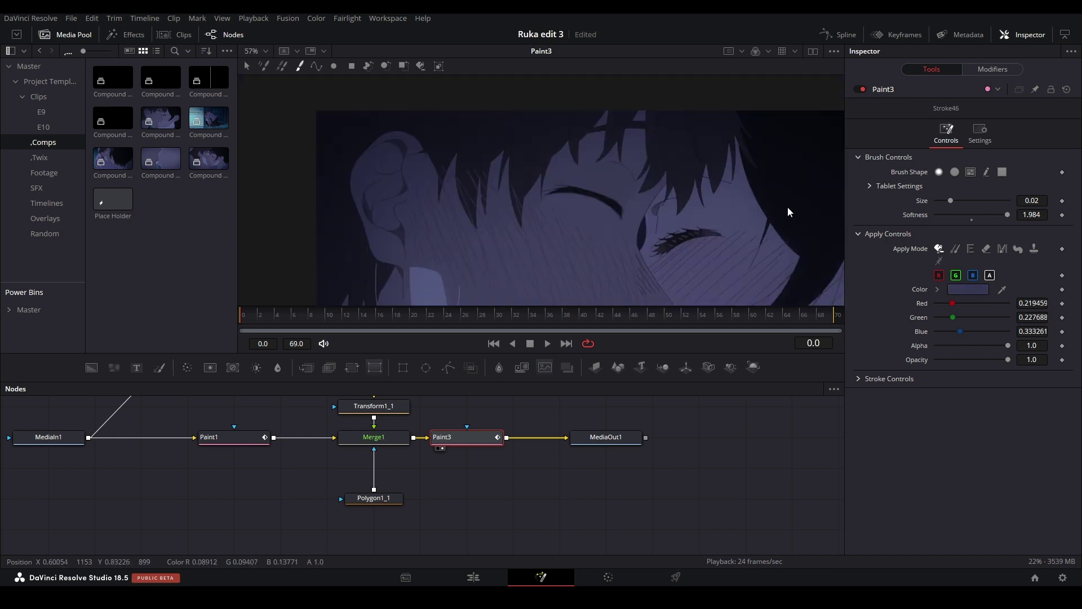
pyautogui.scroll(3, 452, 214)
pyautogui.click(452, 214)
pyautogui.scroll(-3, 534, 162)
pyautogui.click(624, 222)
pyautogui.press('space')
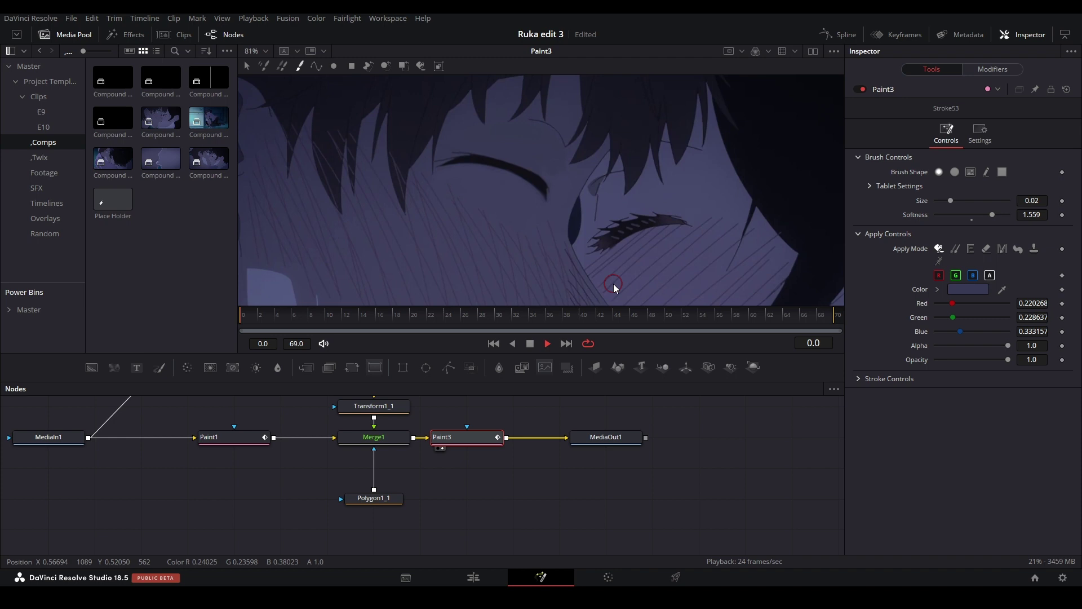
# Step: Fit the frame and show MediaOut1's final output in the viewer
pyautogui.scroll(3, 472, 149)
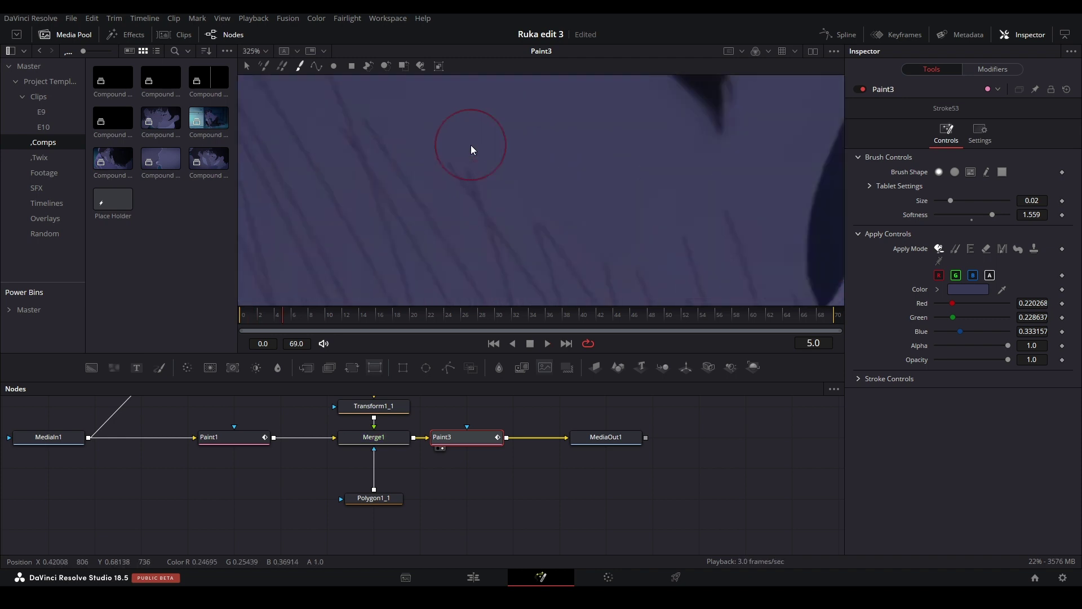
pyautogui.scroll(-2, 463, 237)
pyautogui.scroll(-4, 505, 205)
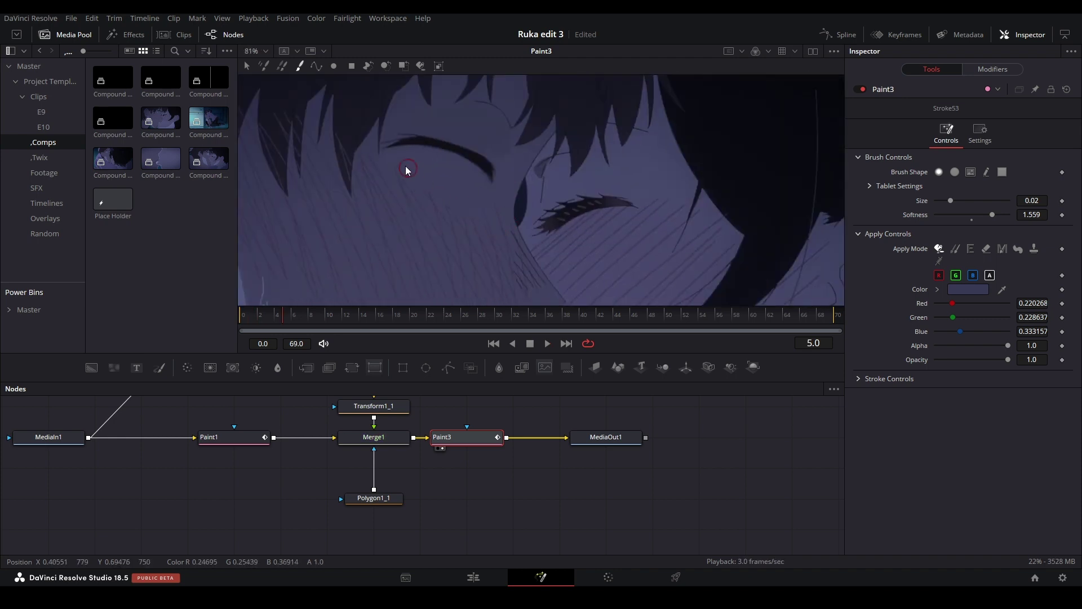
pyautogui.scroll(-1, 642, 186)
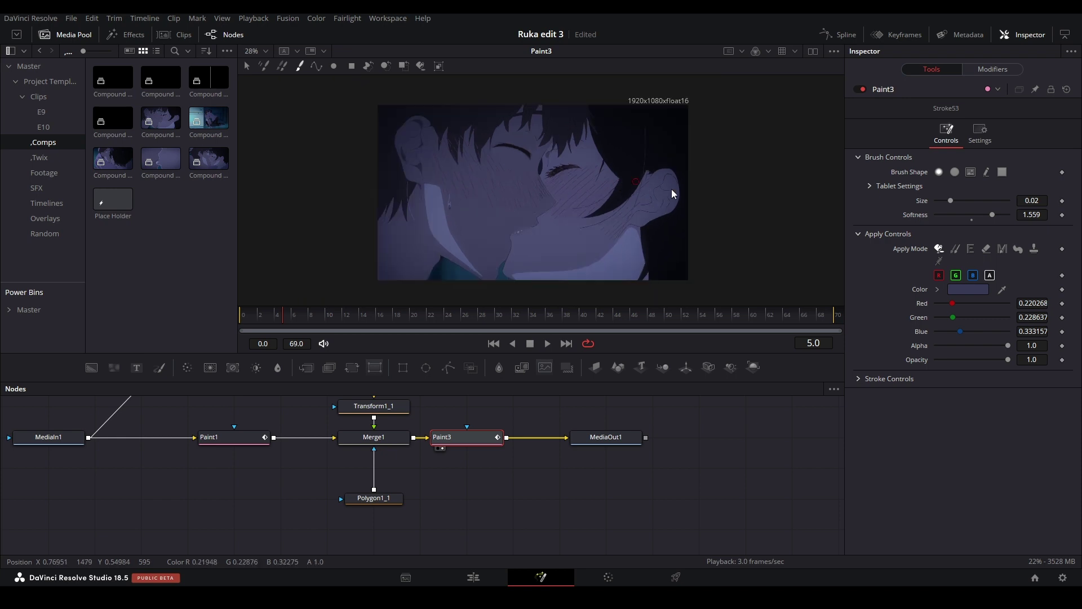
pyautogui.hotkey('ctrl', 'f')
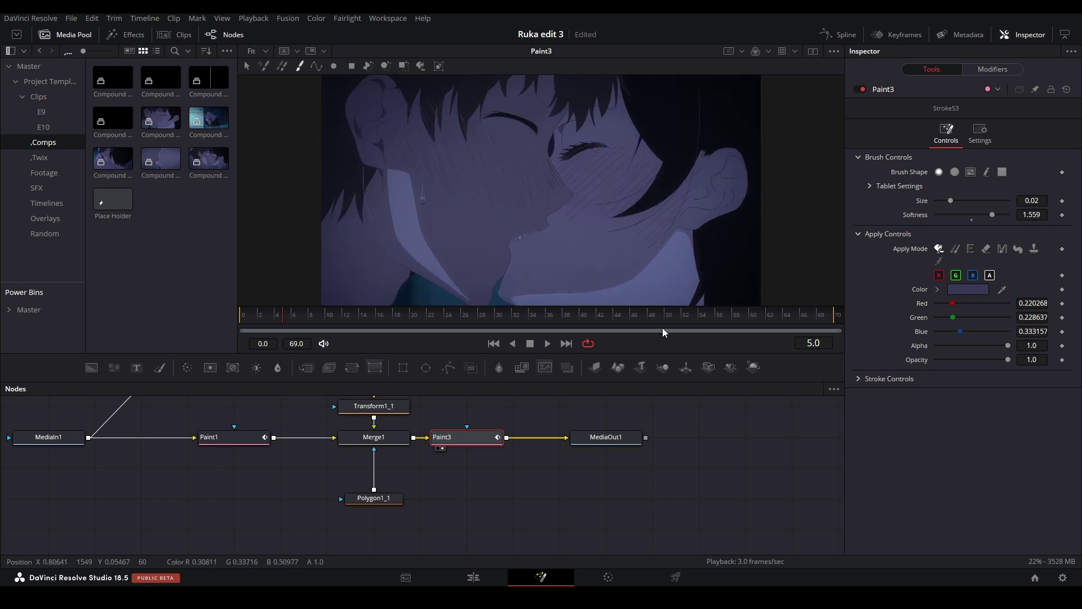
pyautogui.click(632, 437)
pyautogui.press('1')
pyautogui.hotkey('ctrl', 'f')
# Step: Compare the original MediaIn1 frame with MediaOut1, then return to the Edit page
pyautogui.click(169, 477)
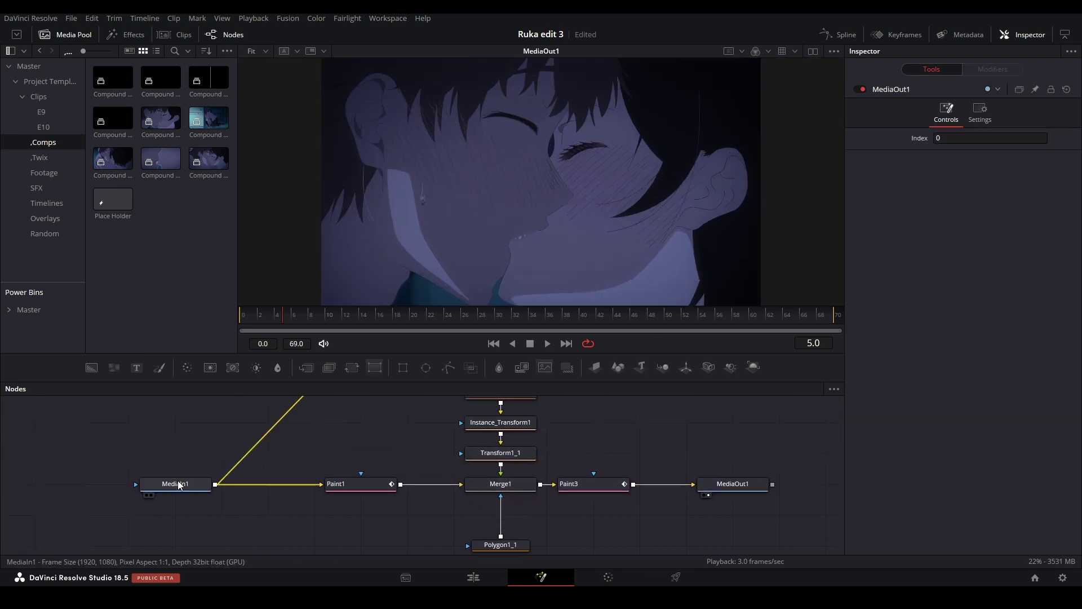
pyautogui.press('1')
pyautogui.click(752, 489)
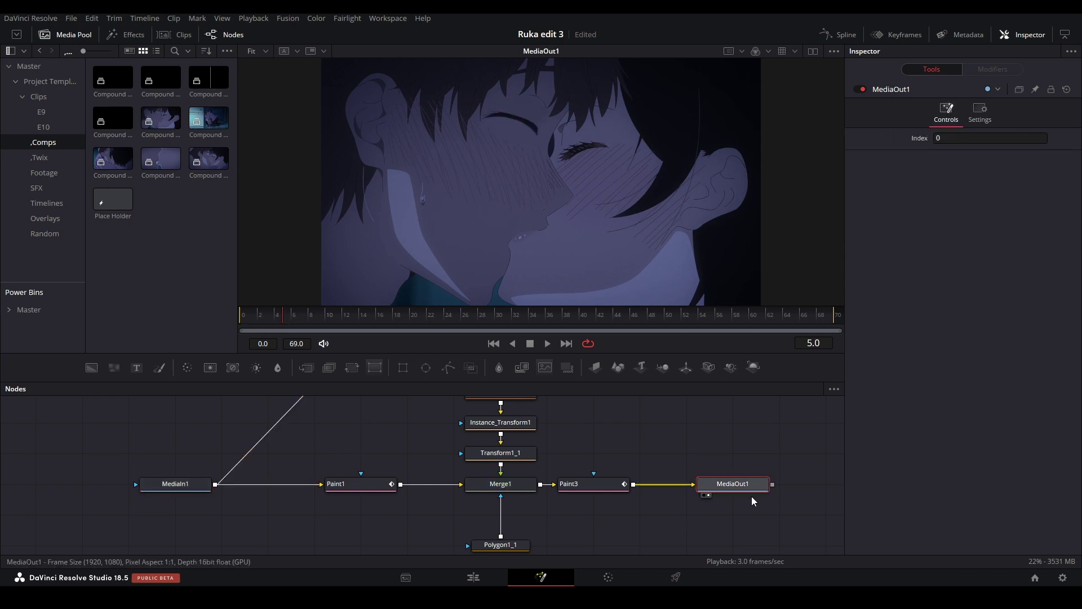
pyautogui.click(203, 483)
pyautogui.click(728, 491)
pyautogui.press('1')
pyautogui.scroll(5, 620, 534)
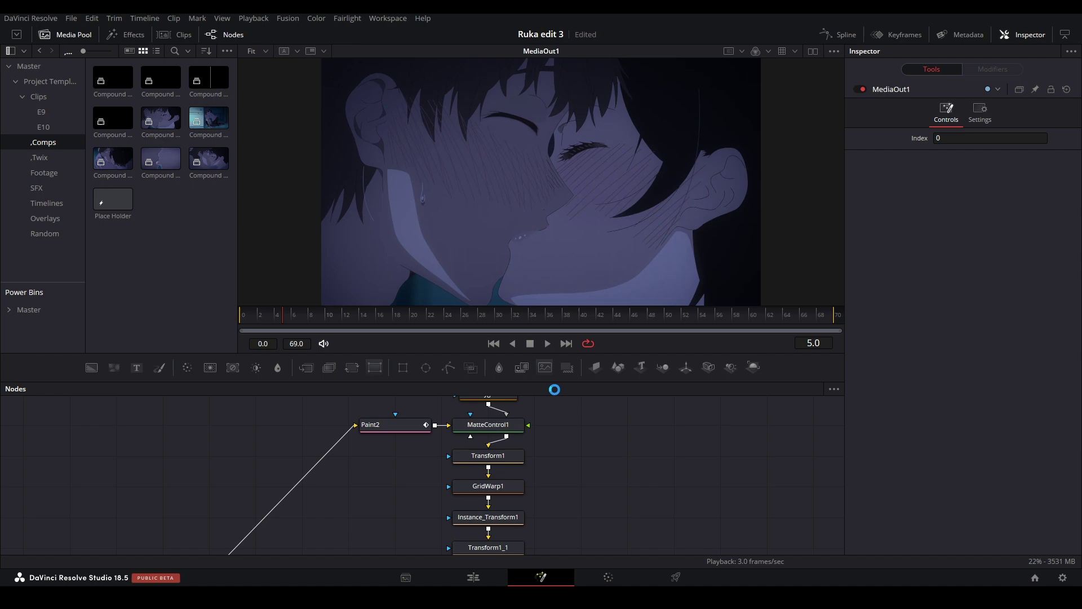
pyautogui.click(474, 577)
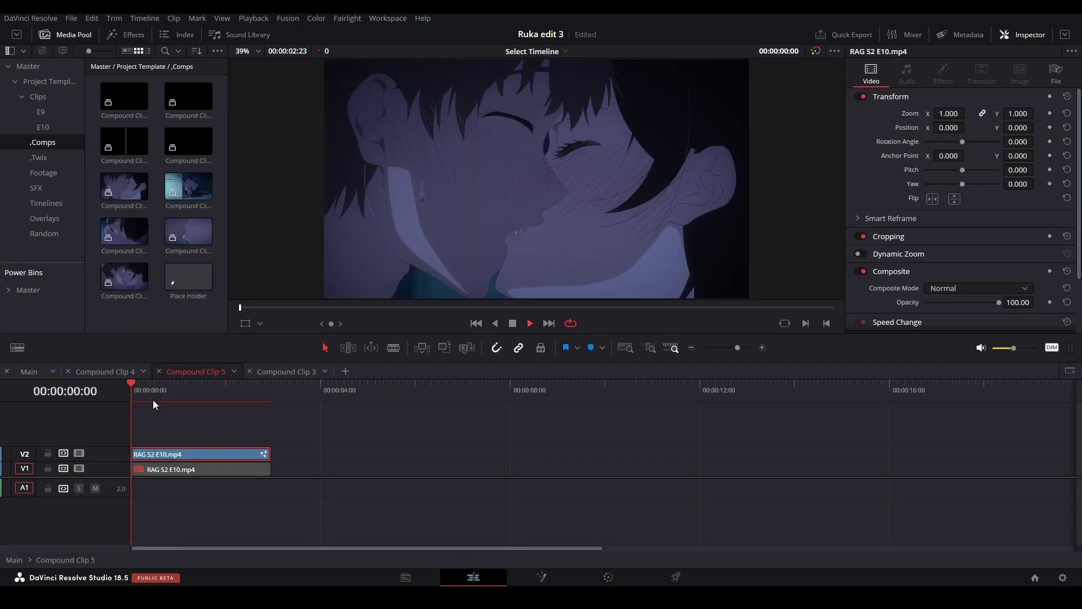